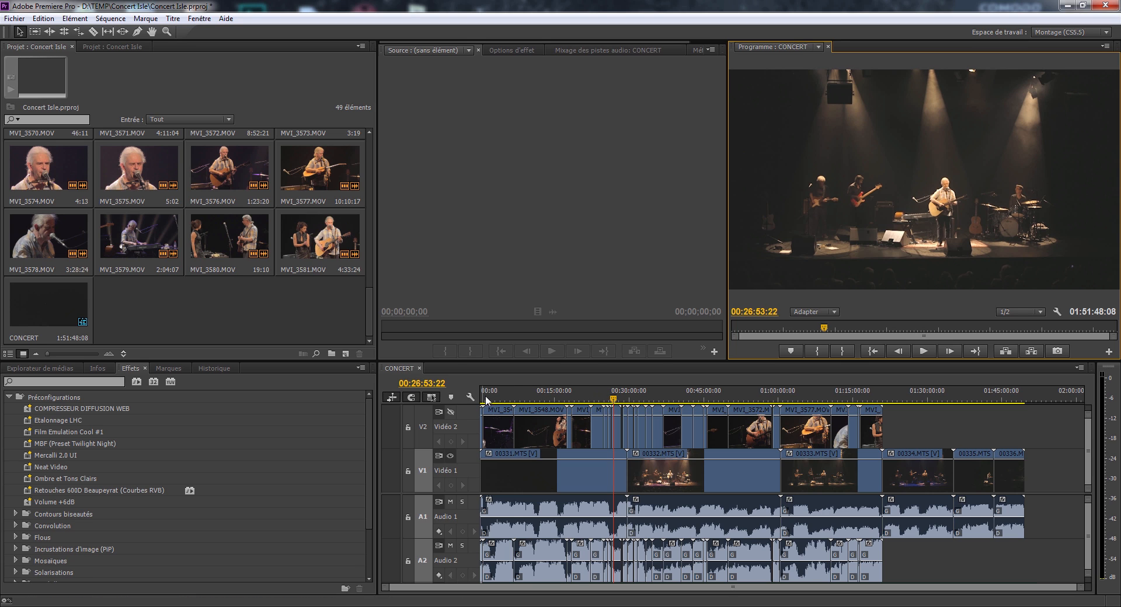
# Show the Video 2 track and review the footage at several points along the CONCERT sequence.
pyautogui.moveTo(486, 400); pyautogui.dragTo(579, 404)
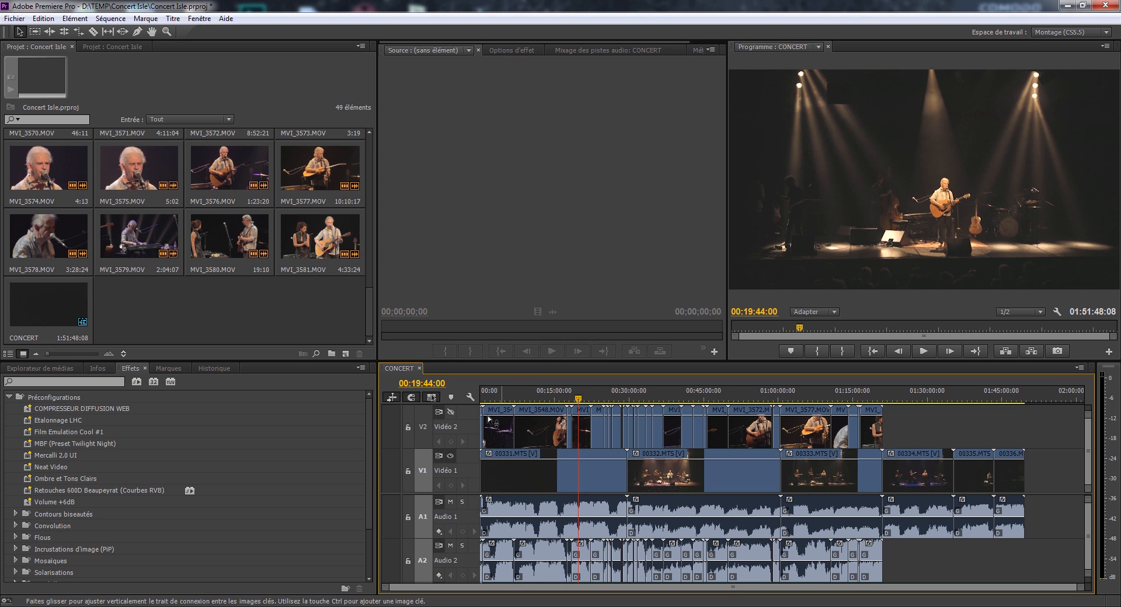
pyautogui.click(449, 412)
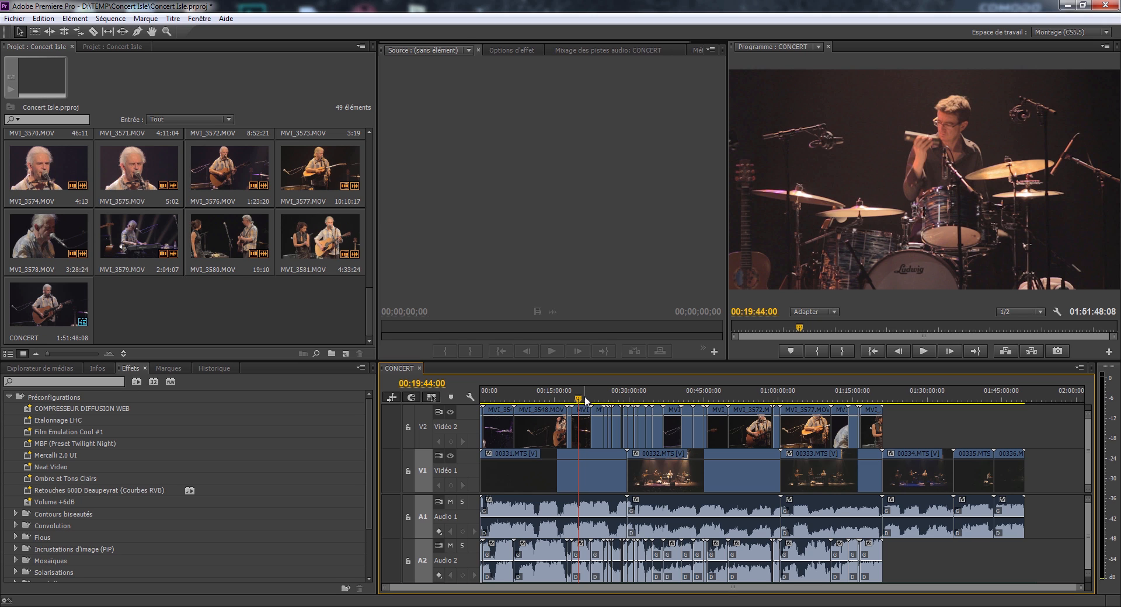
pyautogui.moveTo(586, 400); pyautogui.dragTo(521, 399)
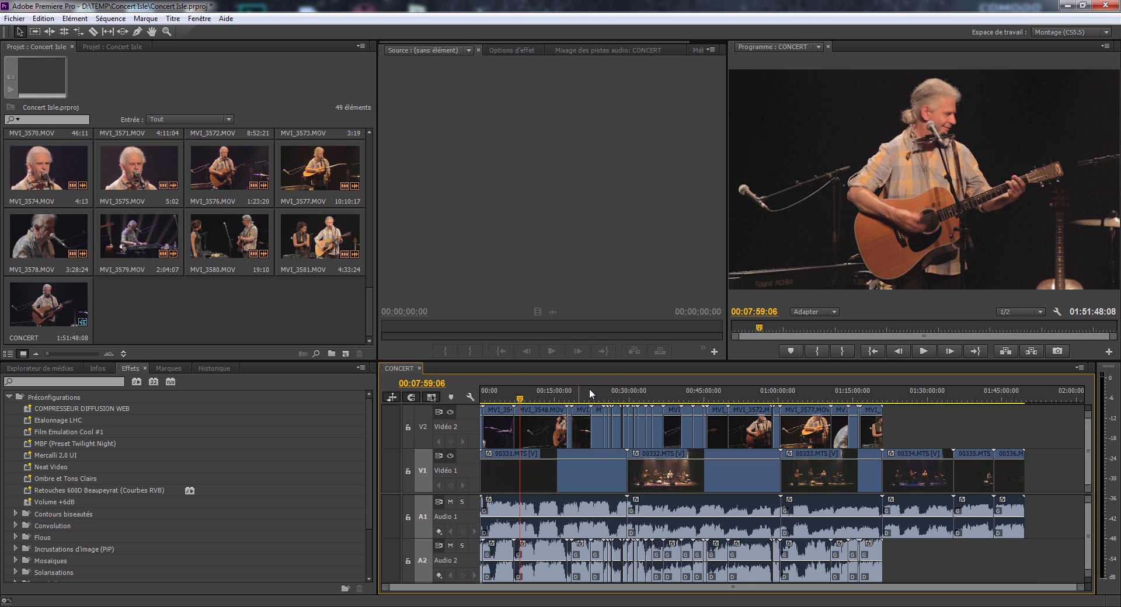
pyautogui.click(651, 389)
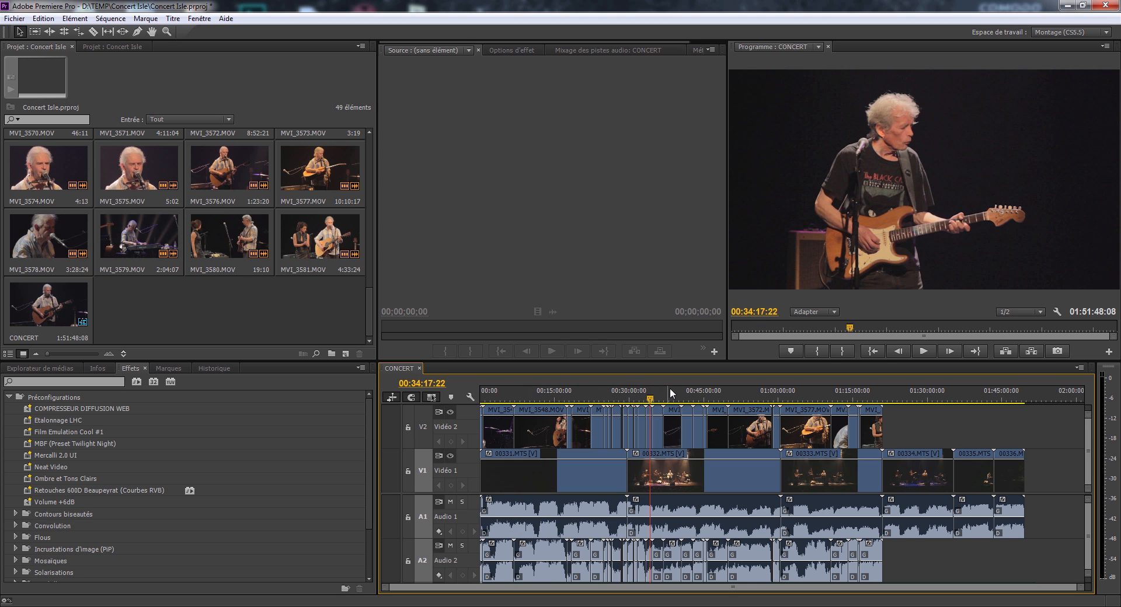
pyautogui.click(678, 389)
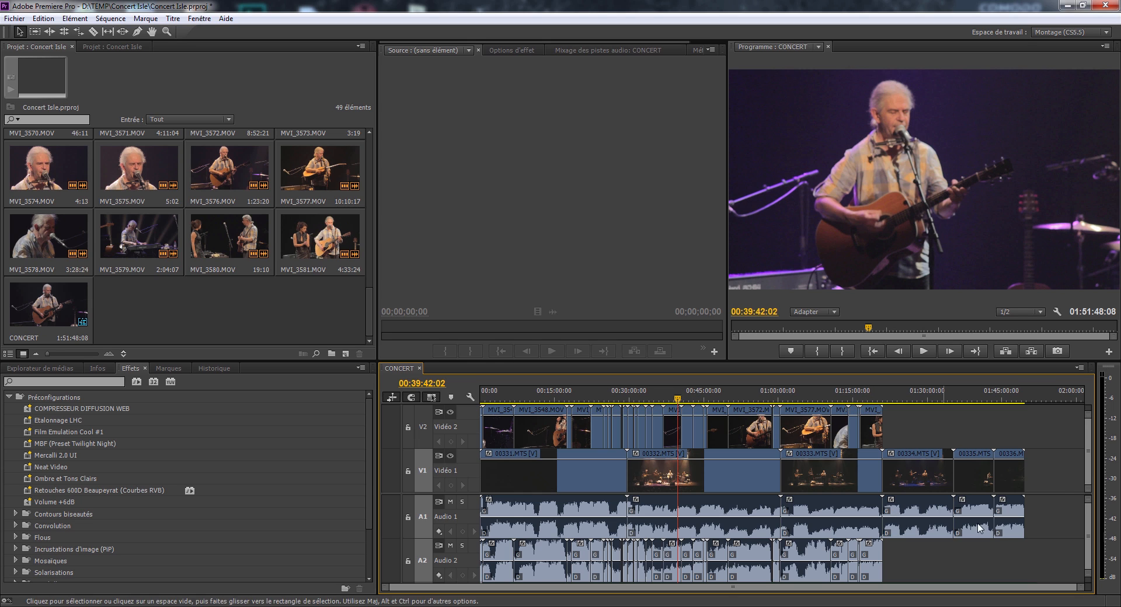
# Examine the camera clips and their audio, the separate recording on Audio 3, and the source media in the project.
pyautogui.scroll(-3, 1088, 515)
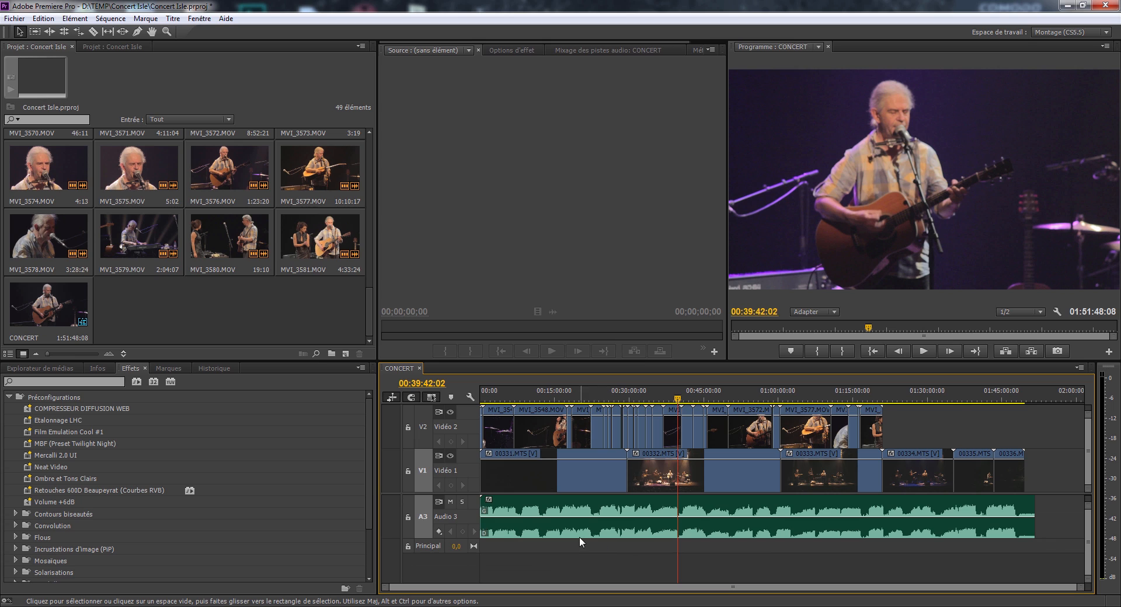
pyautogui.click(578, 534)
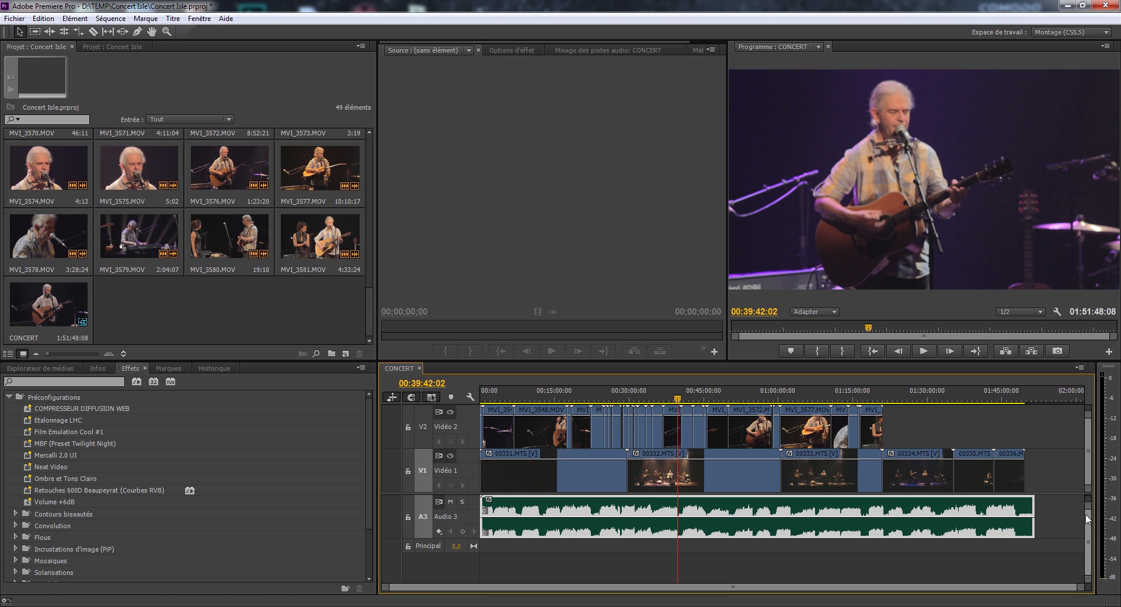
pyautogui.scroll(3, 970, 518)
pyautogui.click(551, 517)
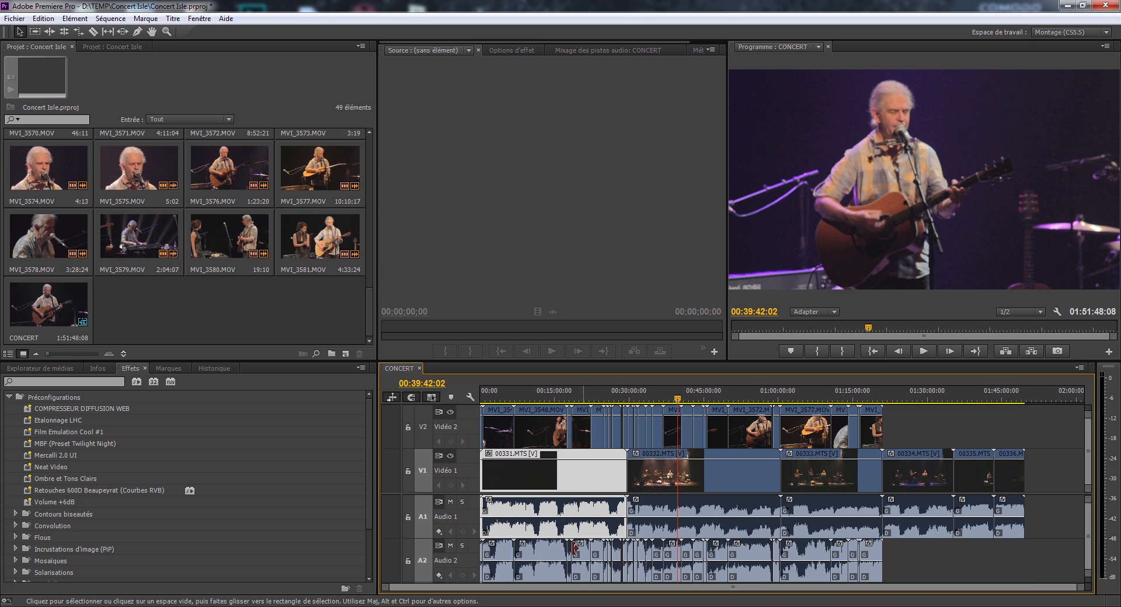
pyautogui.click(535, 551)
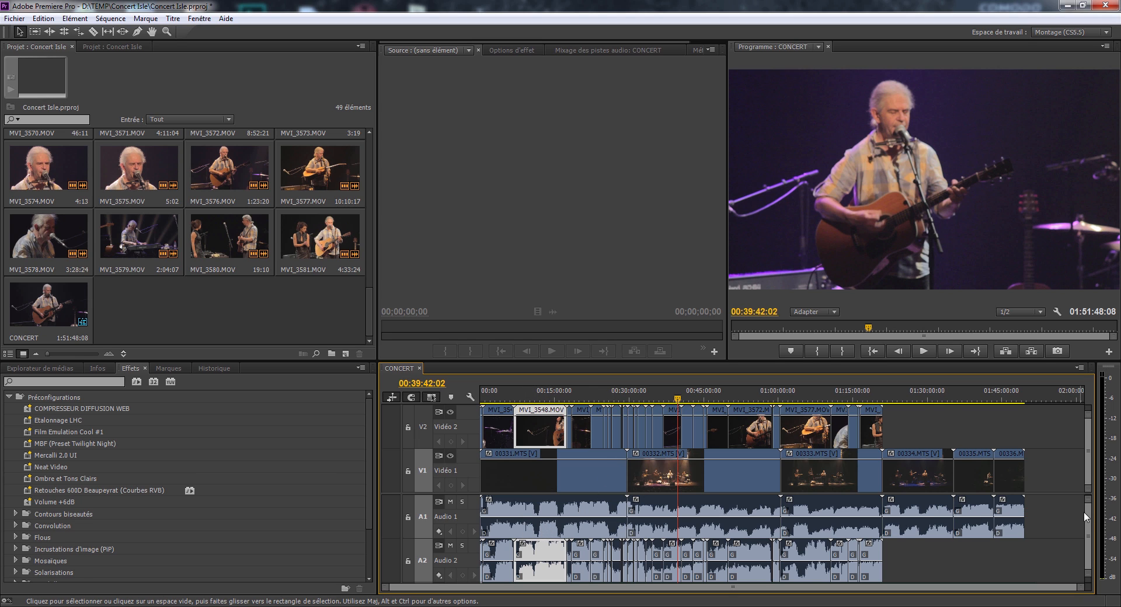
pyautogui.scroll(-2, 1091, 517)
pyautogui.scroll(2, 1091, 517)
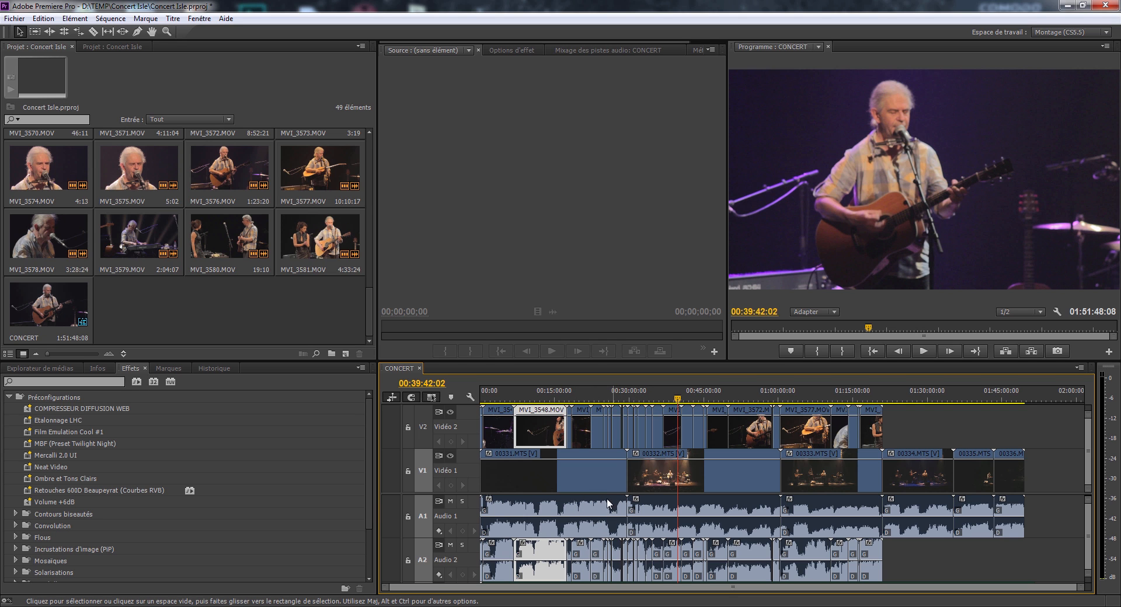
pyautogui.scroll(6, 607, 498)
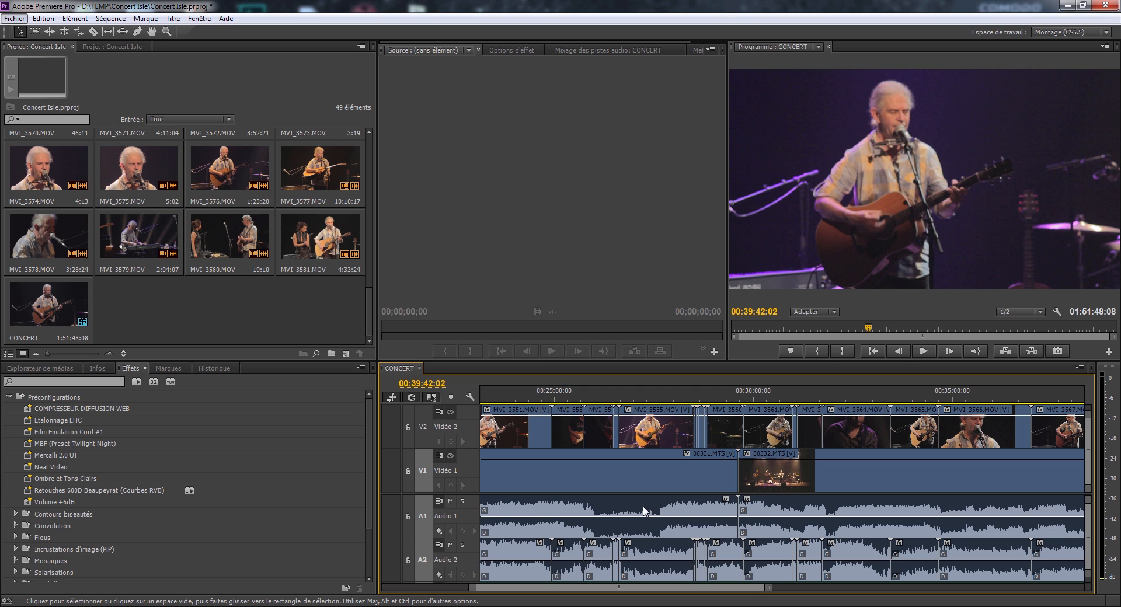
pyautogui.scroll(-6, 643, 511)
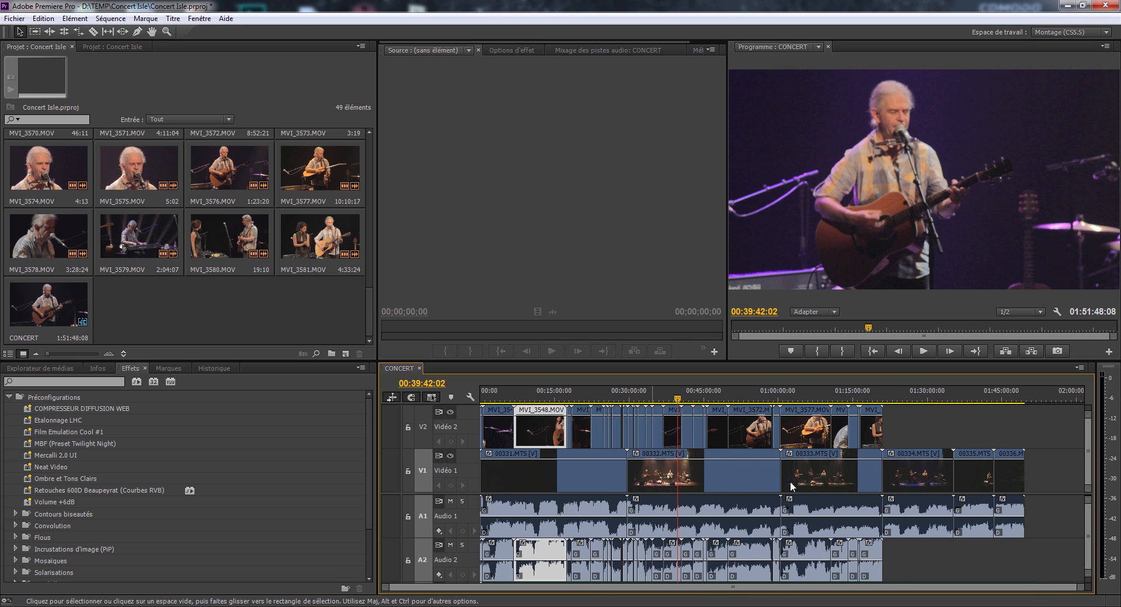
pyautogui.click(925, 433)
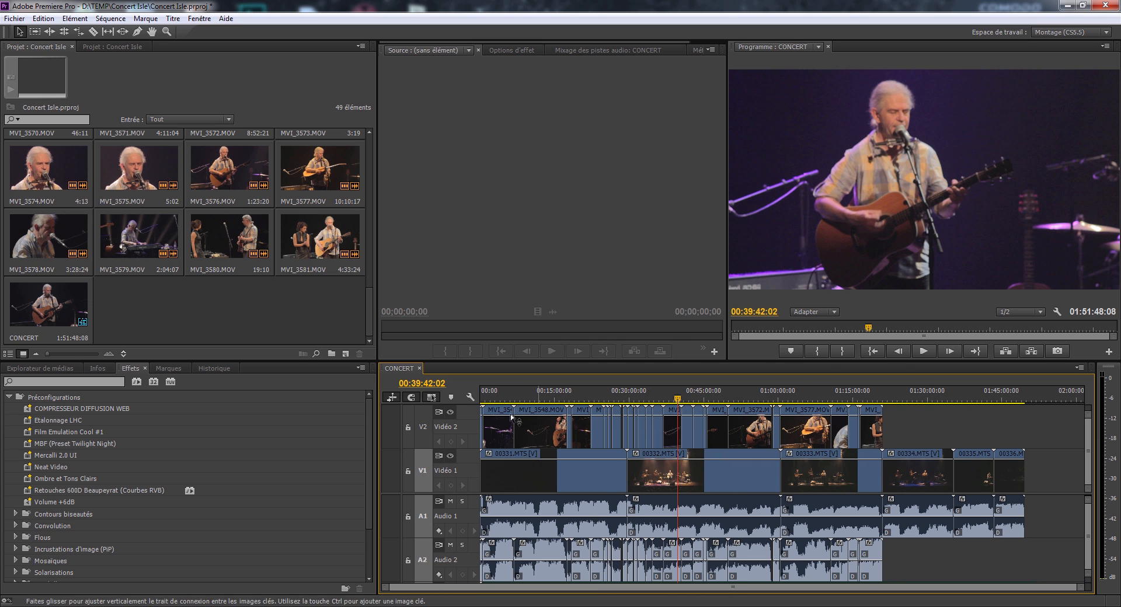
pyautogui.scroll(9, 315, 268)
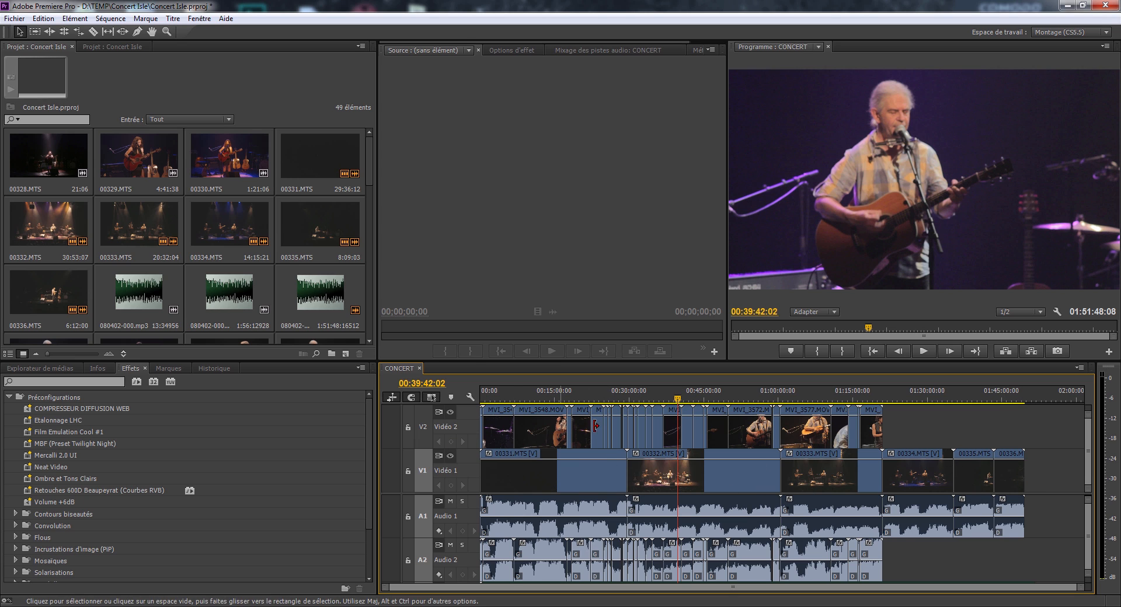
pyautogui.moveTo(1084, 510)
pyautogui.mouseDown()
pyautogui.moveTo(1094, 527)
pyautogui.moveTo(1091, 509)
pyautogui.mouseUp()
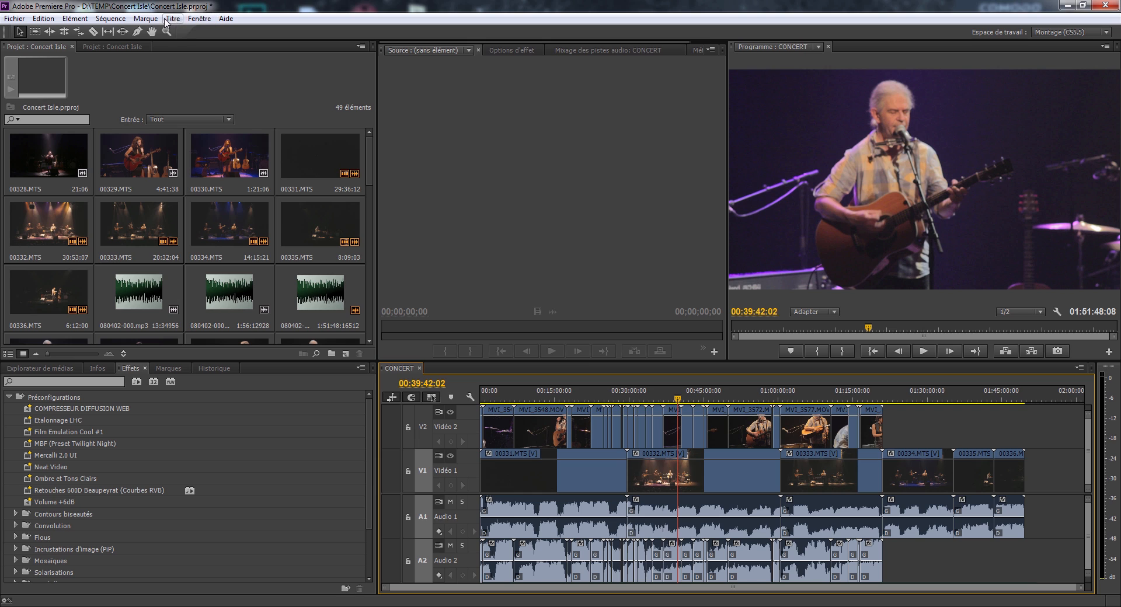
# Send the CONCERT sequence to the PluralEyes 3 extension, allowing the project to be saved, and review the Camera 1 and Camera 2 clips.
pyautogui.click(198, 19)
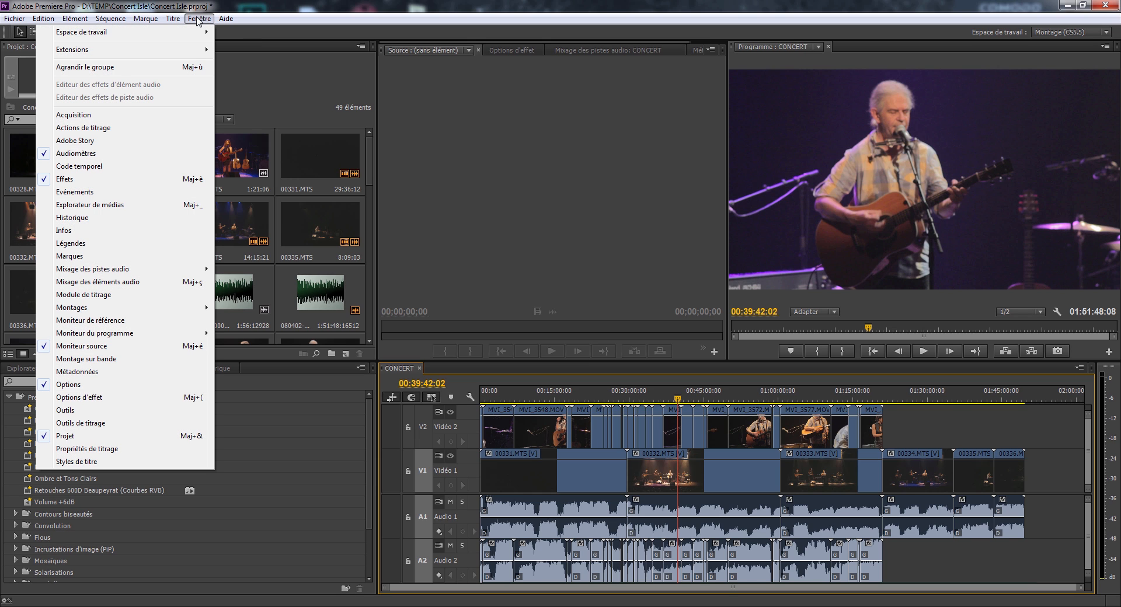
pyautogui.moveTo(191, 49)
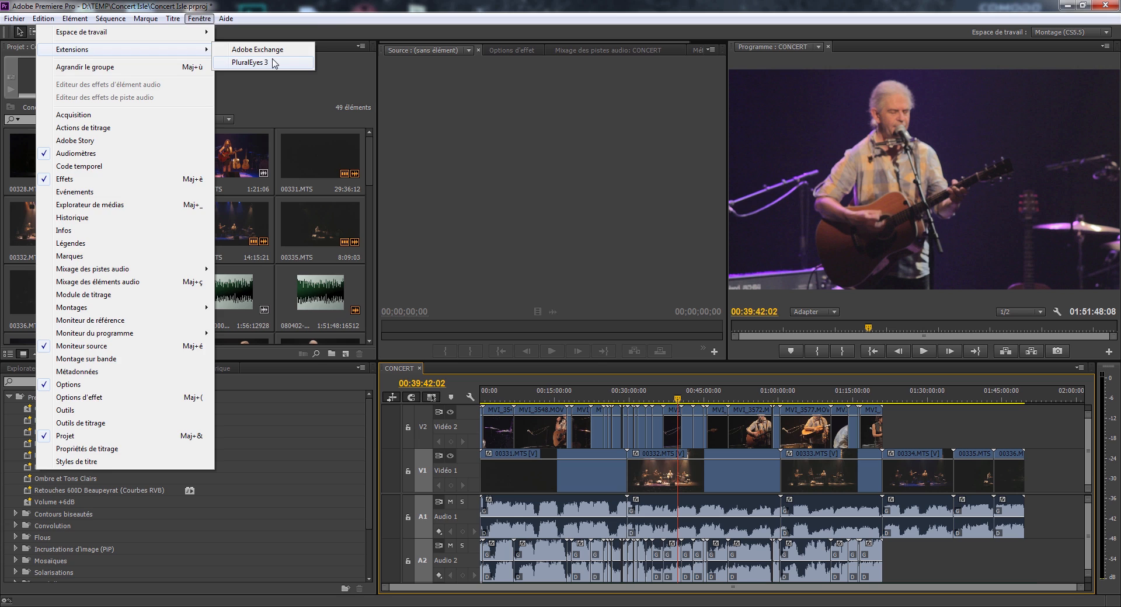
pyautogui.click(273, 63)
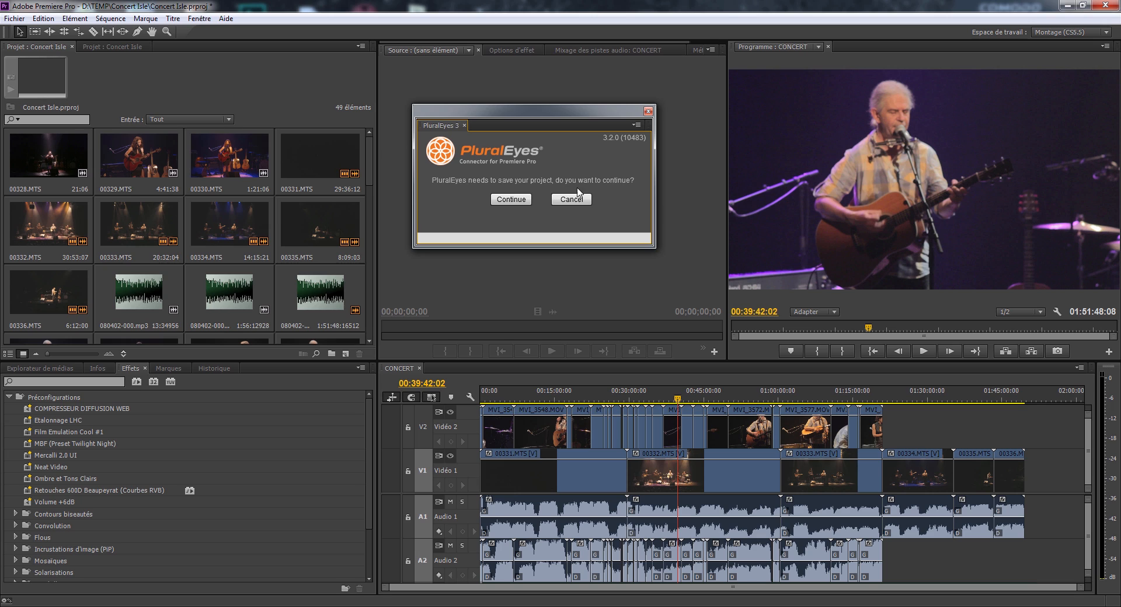
pyautogui.click(506, 199)
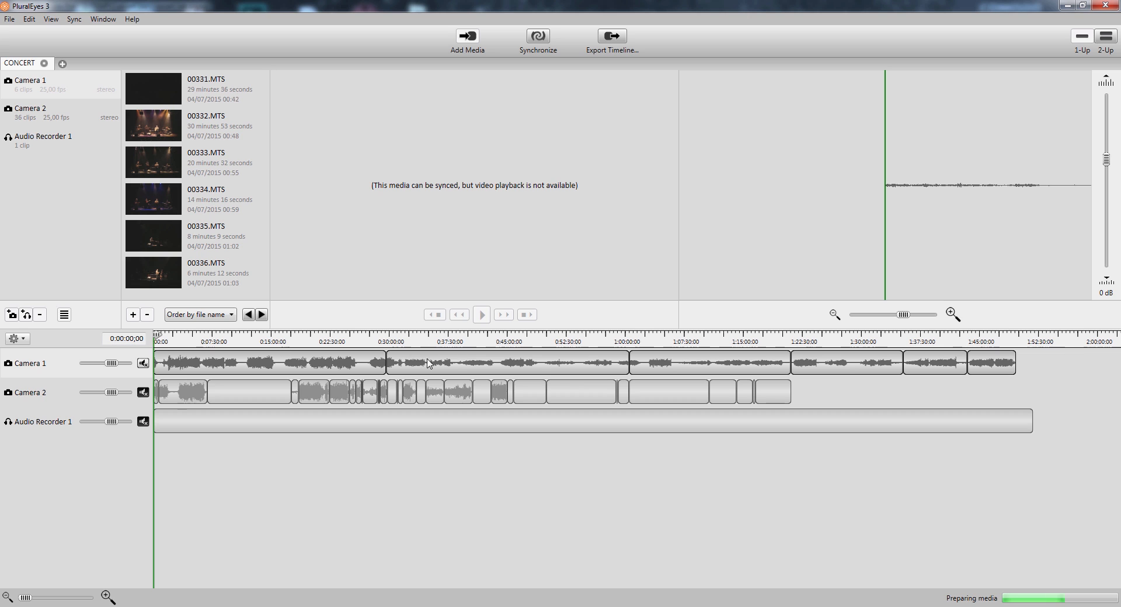
pyautogui.click(69, 397)
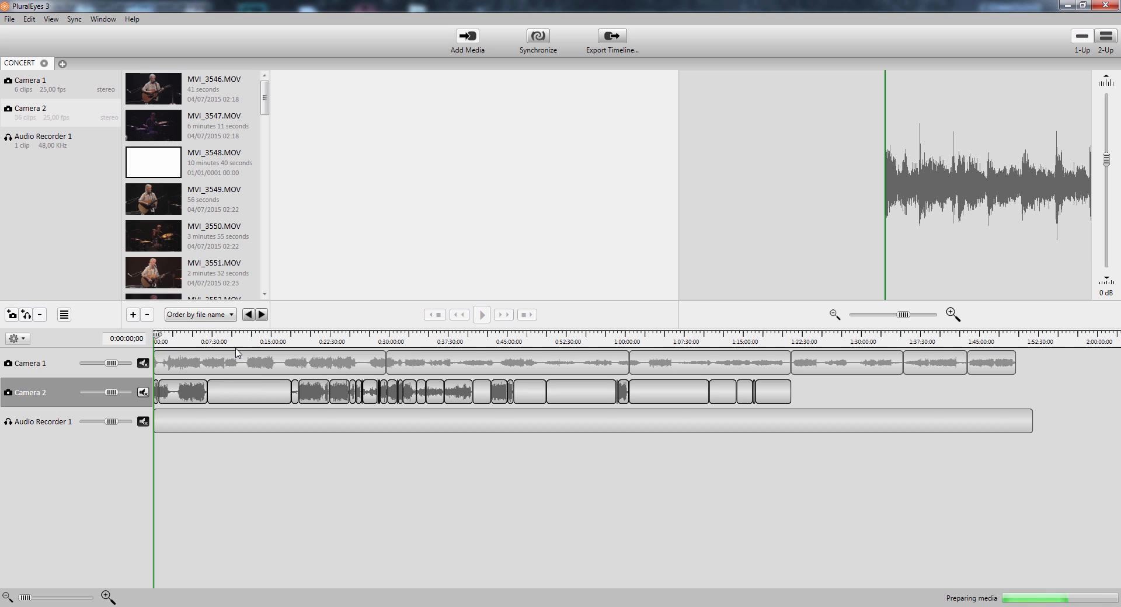
pyautogui.click(63, 367)
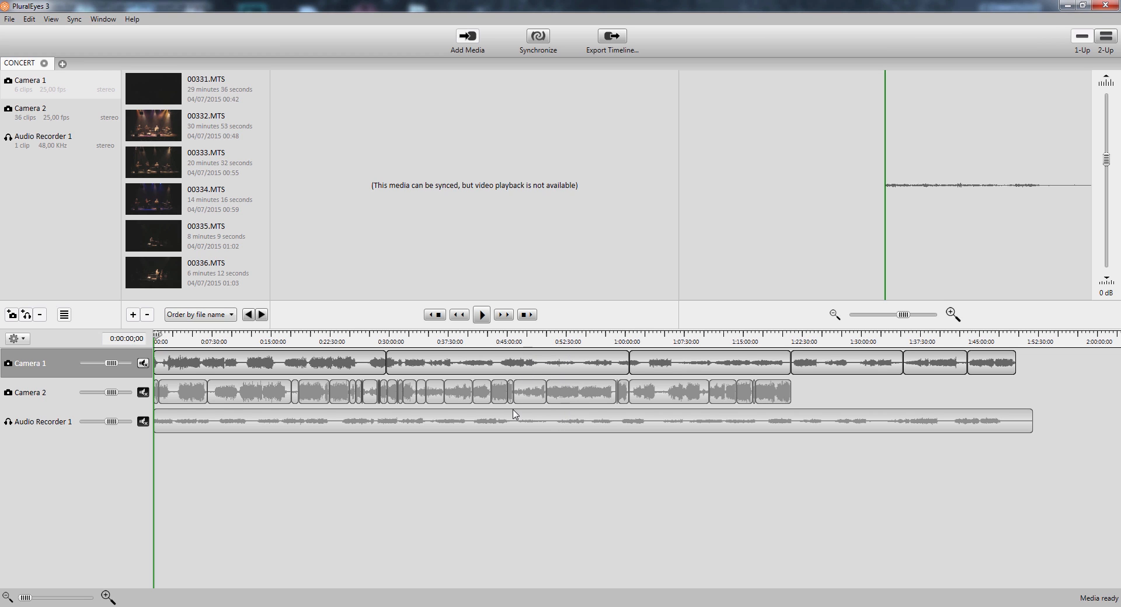
# Turn off Level Audio, enable Try Really Hard, and synchronize all the clips.
pyautogui.click(74, 20)
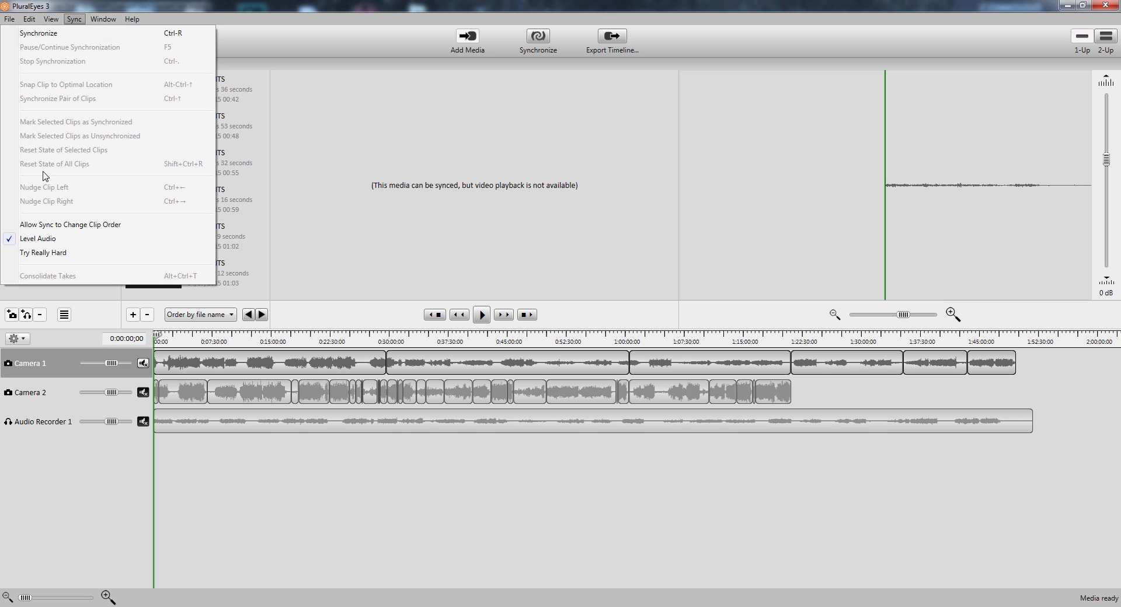
pyautogui.click(23, 242)
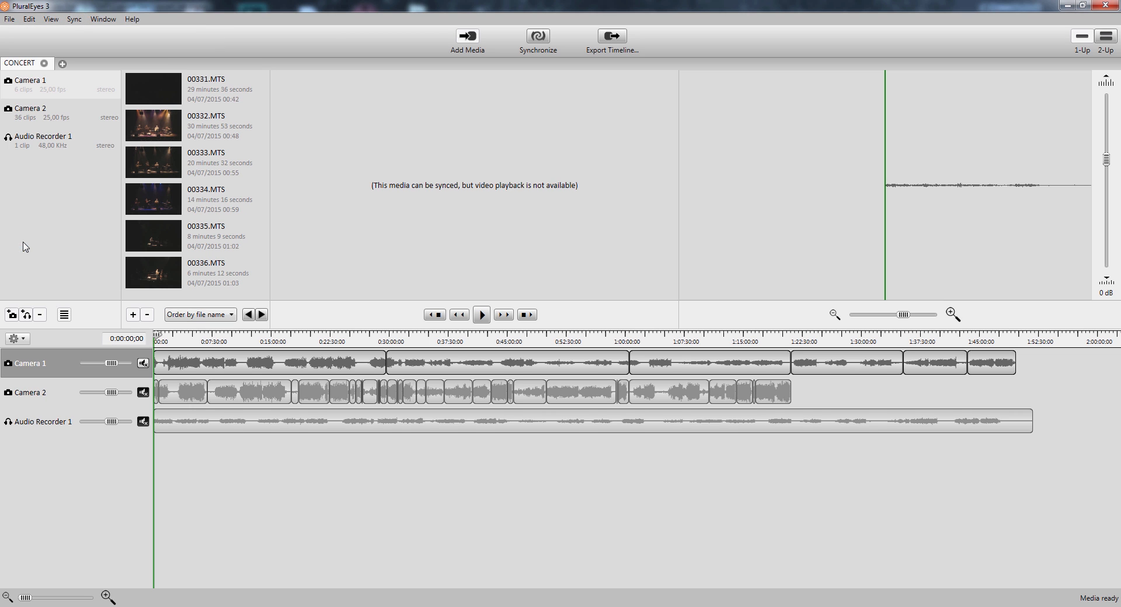
pyautogui.click(76, 20)
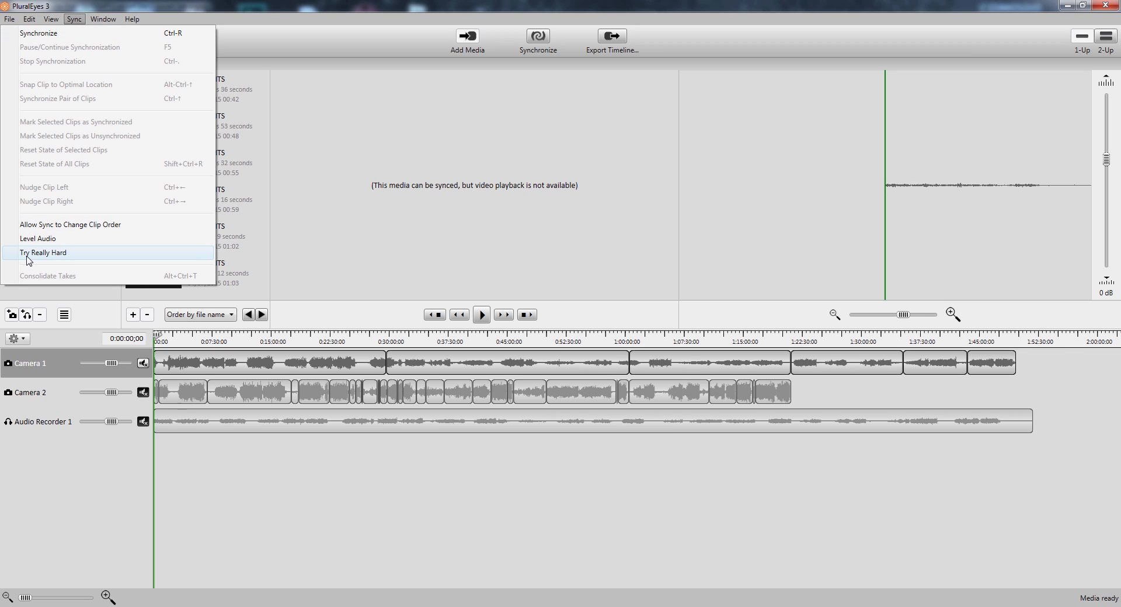
pyautogui.click(97, 254)
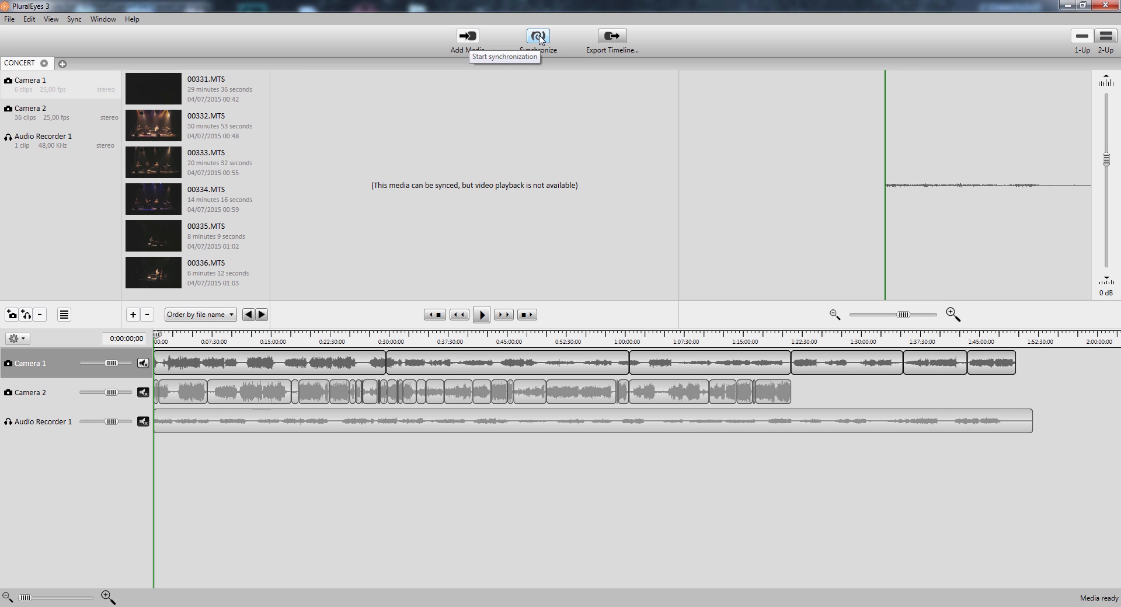
pyautogui.click(538, 37)
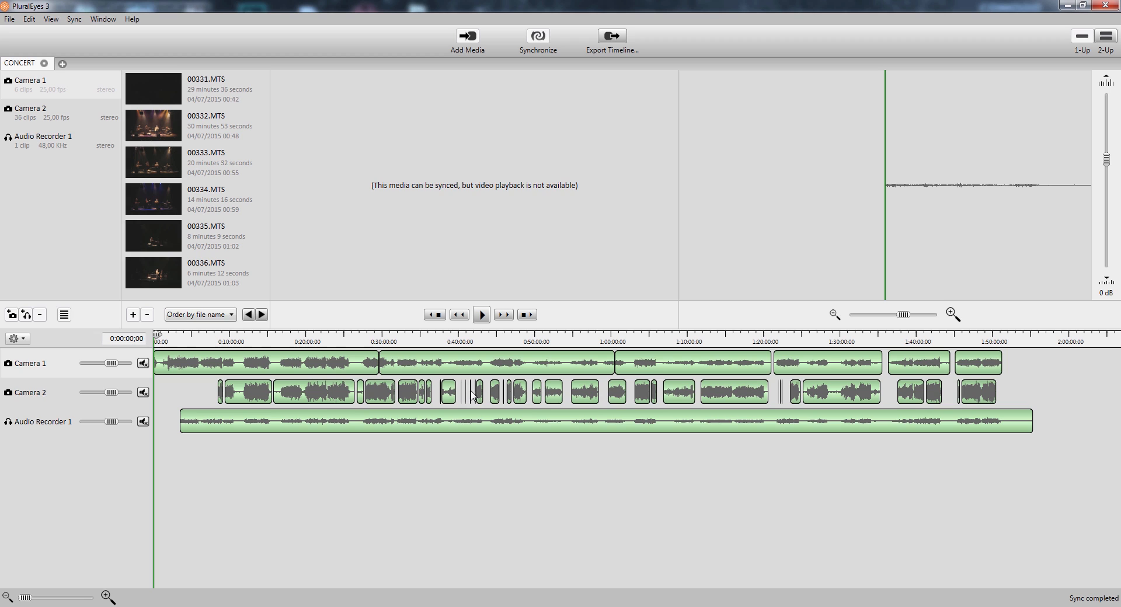
# Export the synchronized timeline as Final Cut Pro XML for Premiere, without creating a sequence with audio content replaced in video clips.
pyautogui.press('alt')
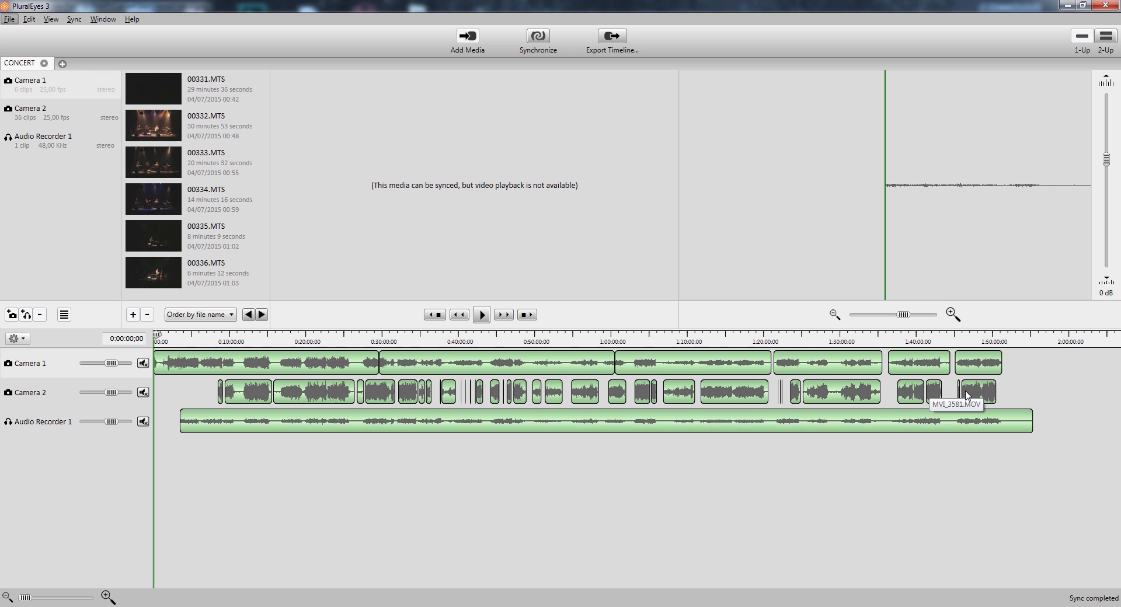
pyautogui.click(607, 37)
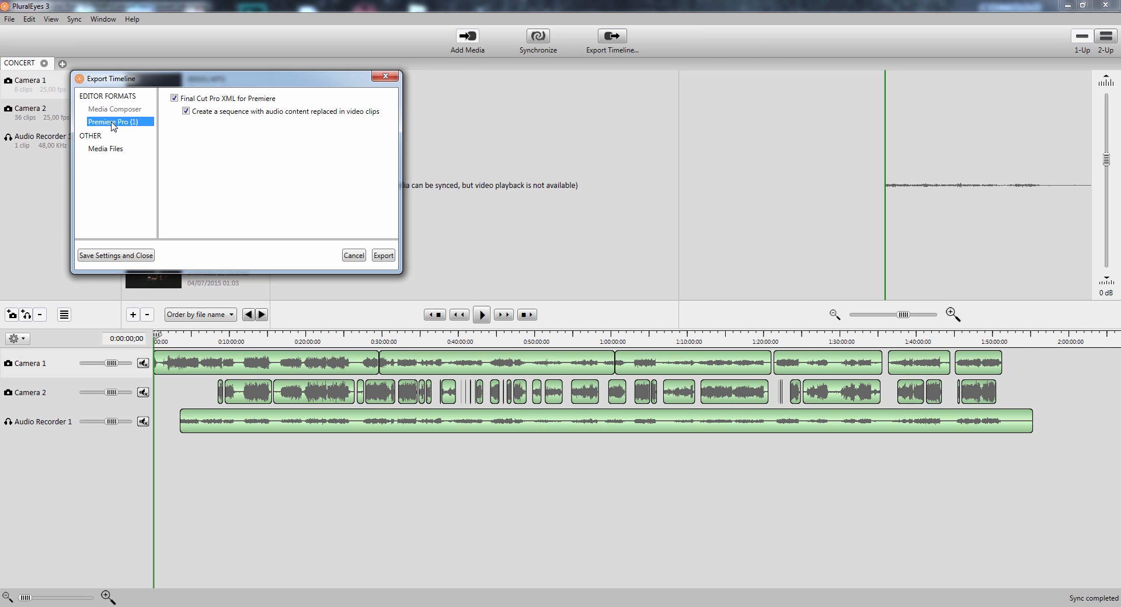
pyautogui.click(186, 111)
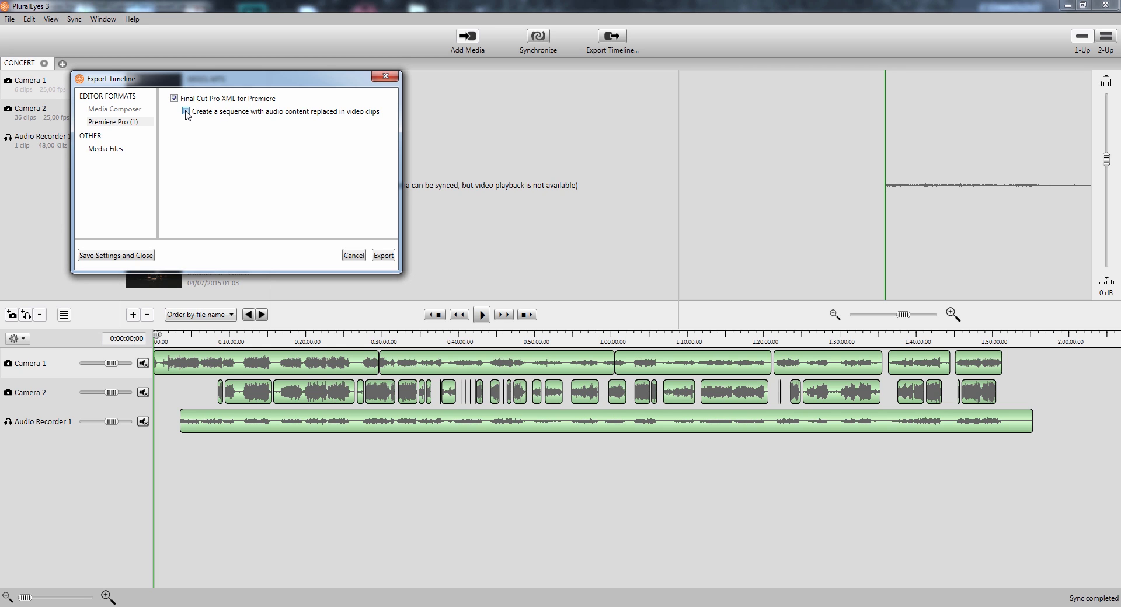
pyautogui.click(383, 257)
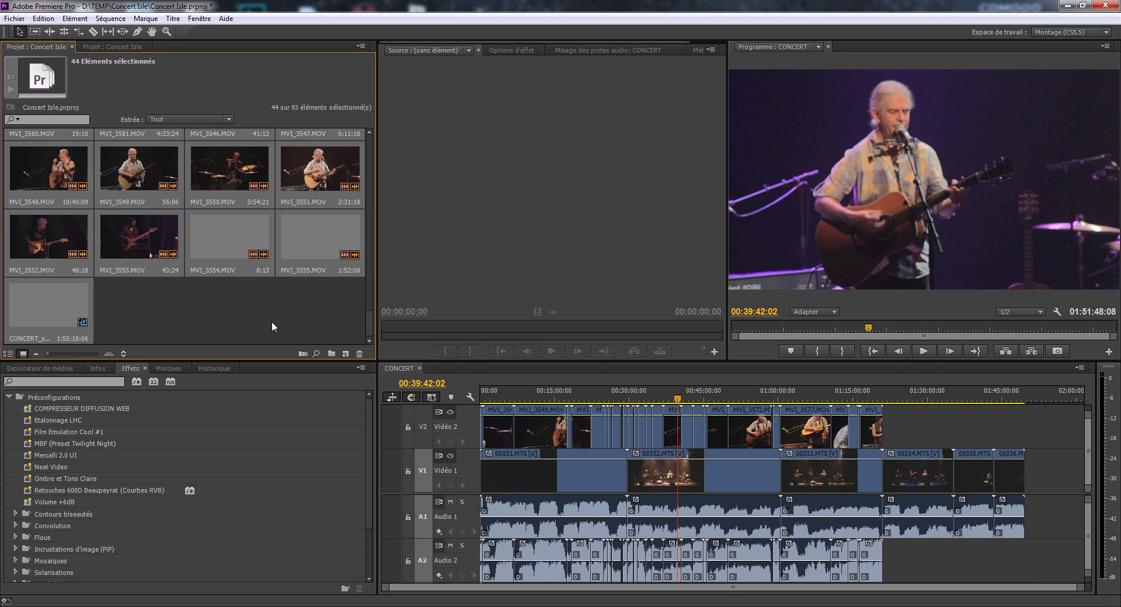
# Look through the media imported from PluralEyes and create a new project bin named SYNCED.
pyautogui.scroll(3, 271, 325)
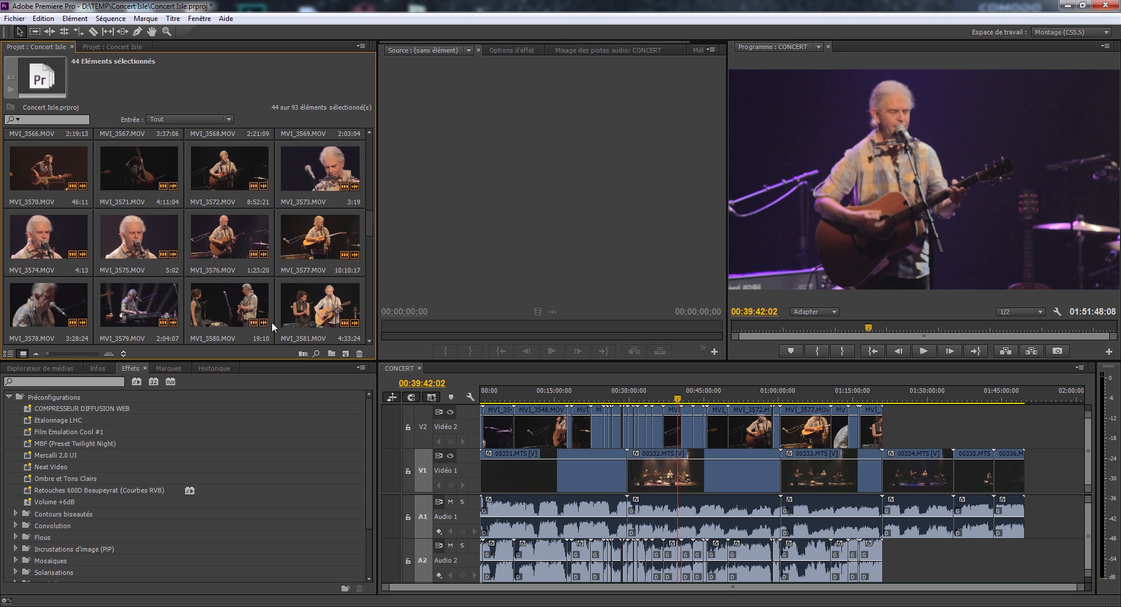
pyautogui.scroll(-2, 272, 321)
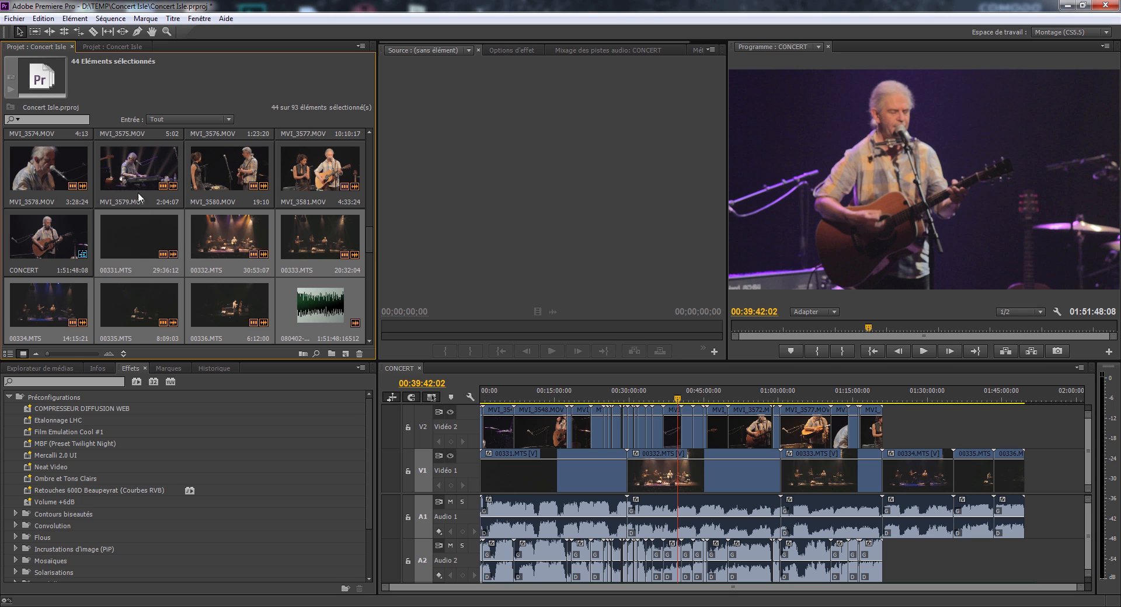
pyautogui.click(331, 354)
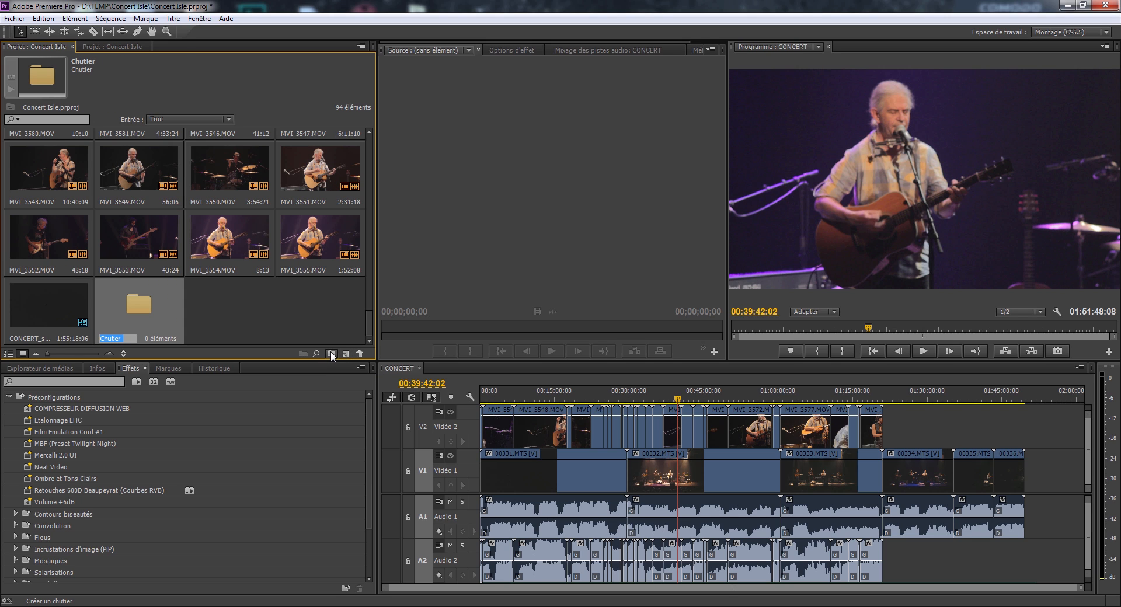
pyautogui.write('SYNCED')
pyautogui.press('Return')
pyautogui.press('Return')
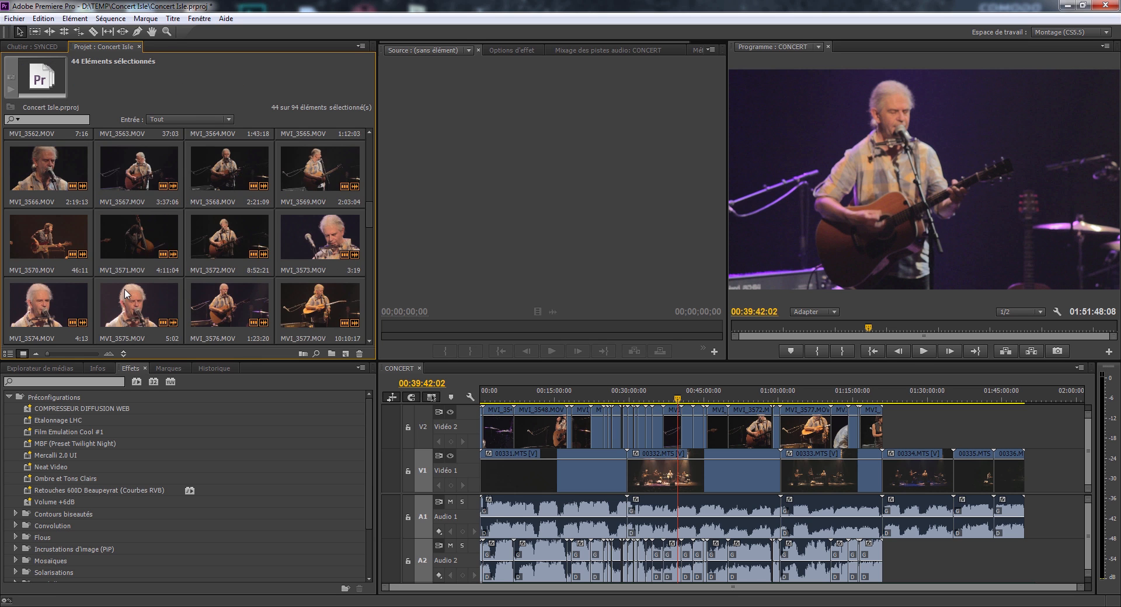
pyautogui.scroll(-3, 125, 292)
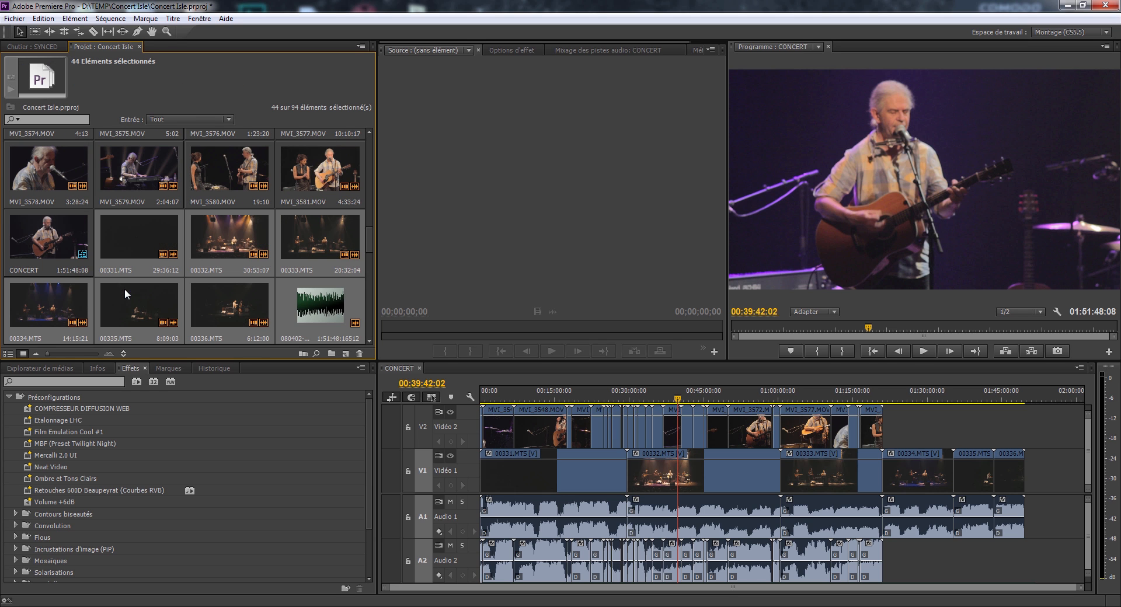
# Move the 44 selected imported items, including the CONCERT_synced sequence, into the SYNCED bin.
pyautogui.scroll(11, 289, 248)
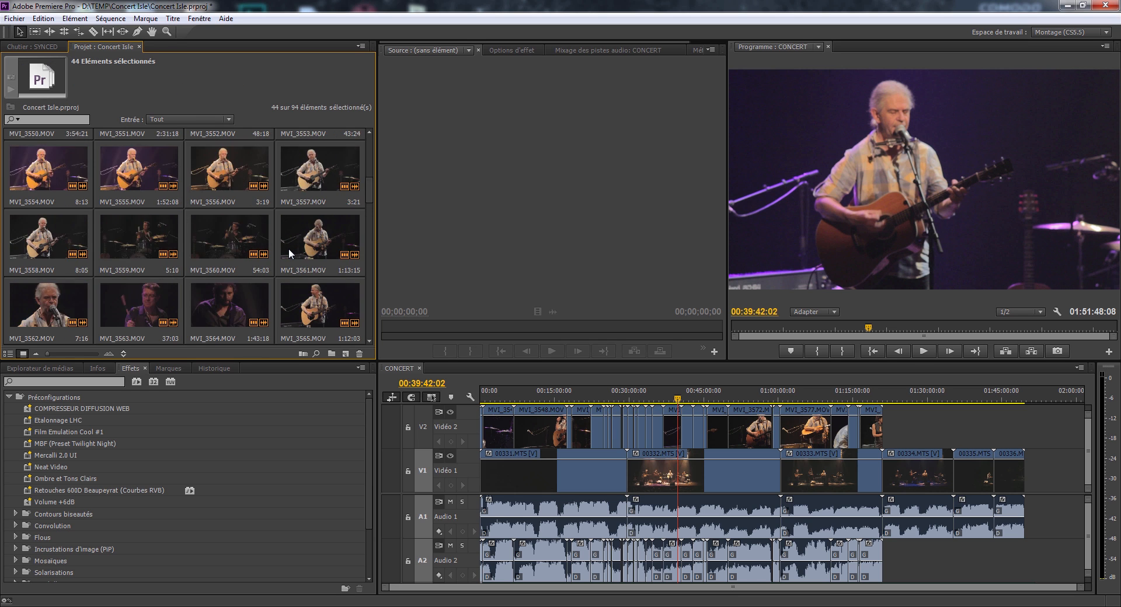
pyautogui.scroll(-10, 289, 249)
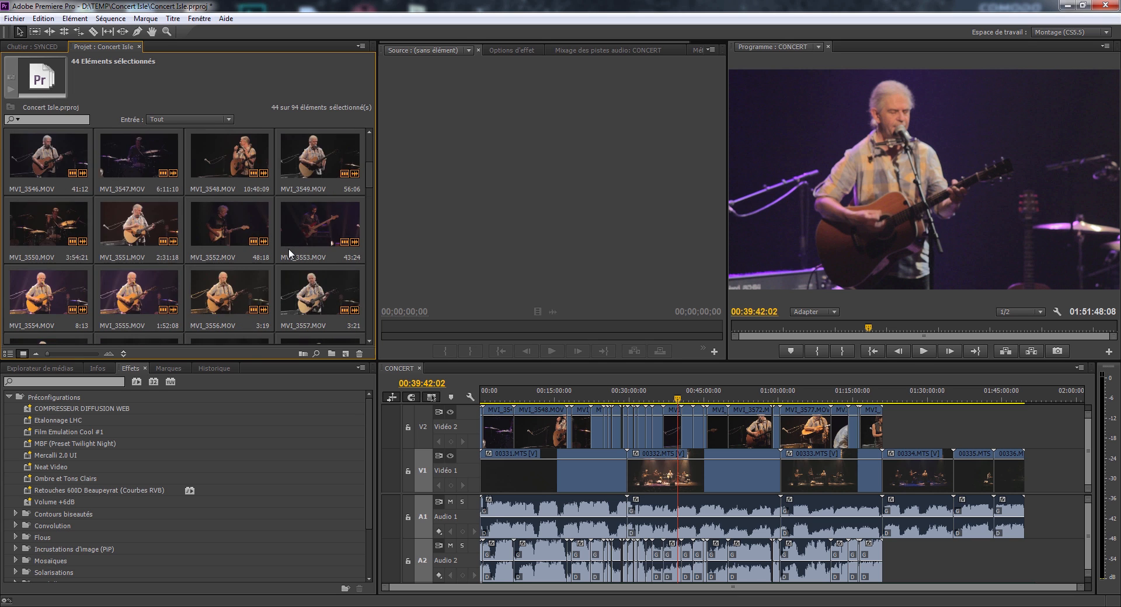
pyautogui.scroll(-4, 272, 257)
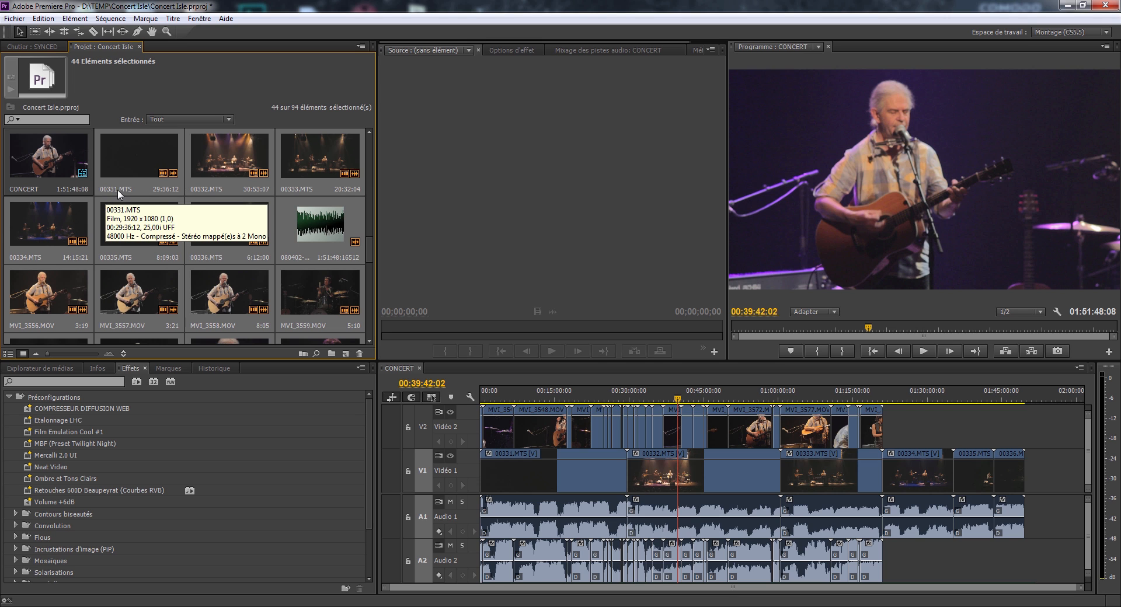
pyautogui.scroll(-5, 141, 233)
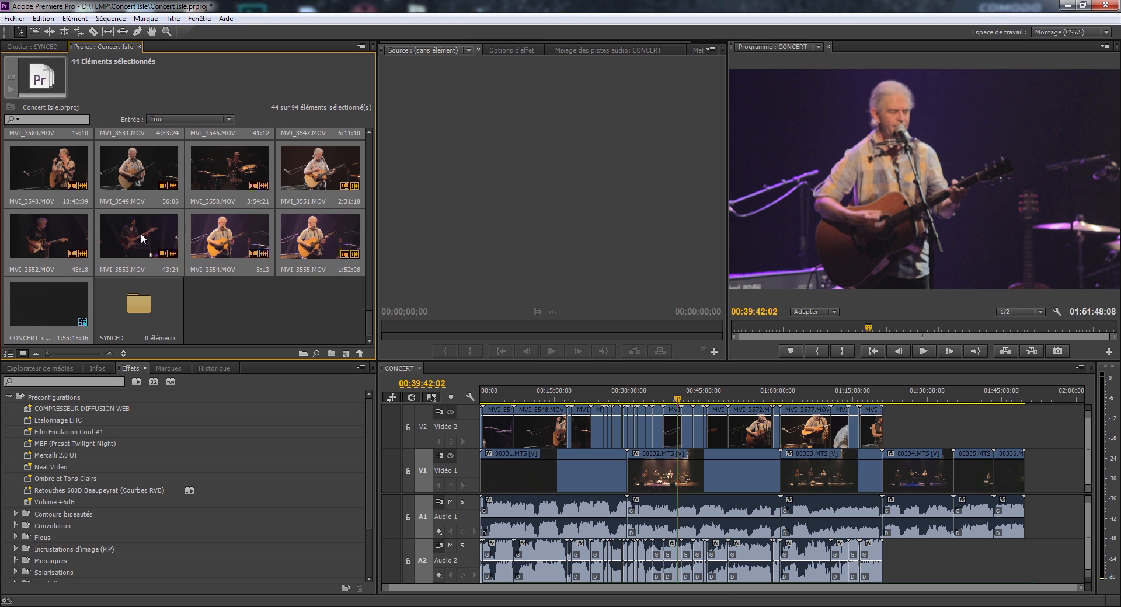
pyautogui.moveTo(54, 303); pyautogui.dragTo(130, 311)
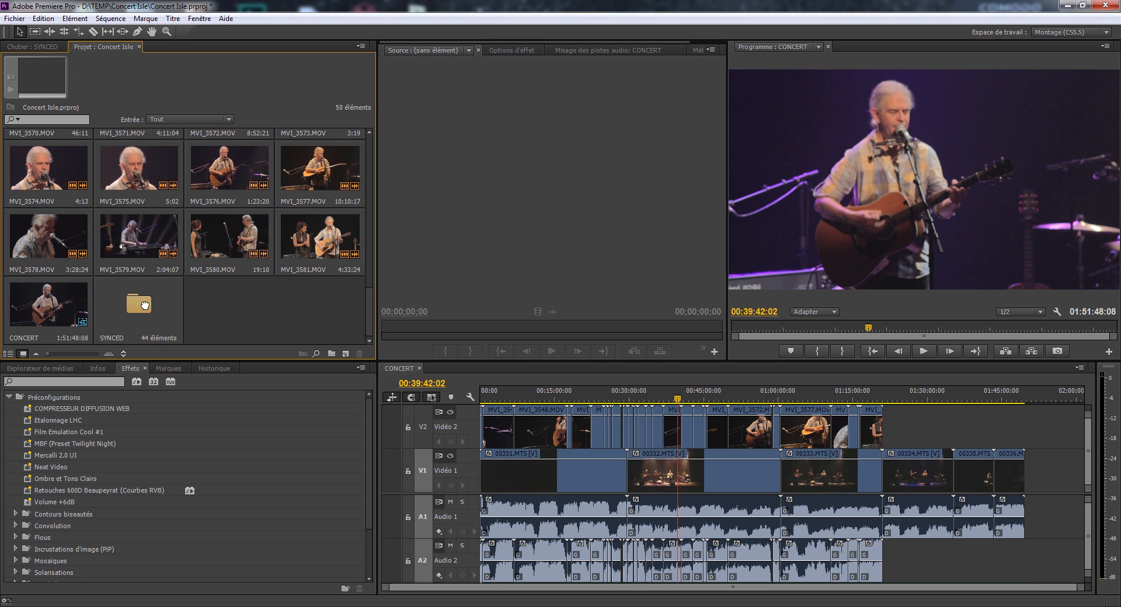
# Open the SYNCED bin, find the CONCERT_synced sequence and open it in the timeline.
pyautogui.doubleClick(142, 305)
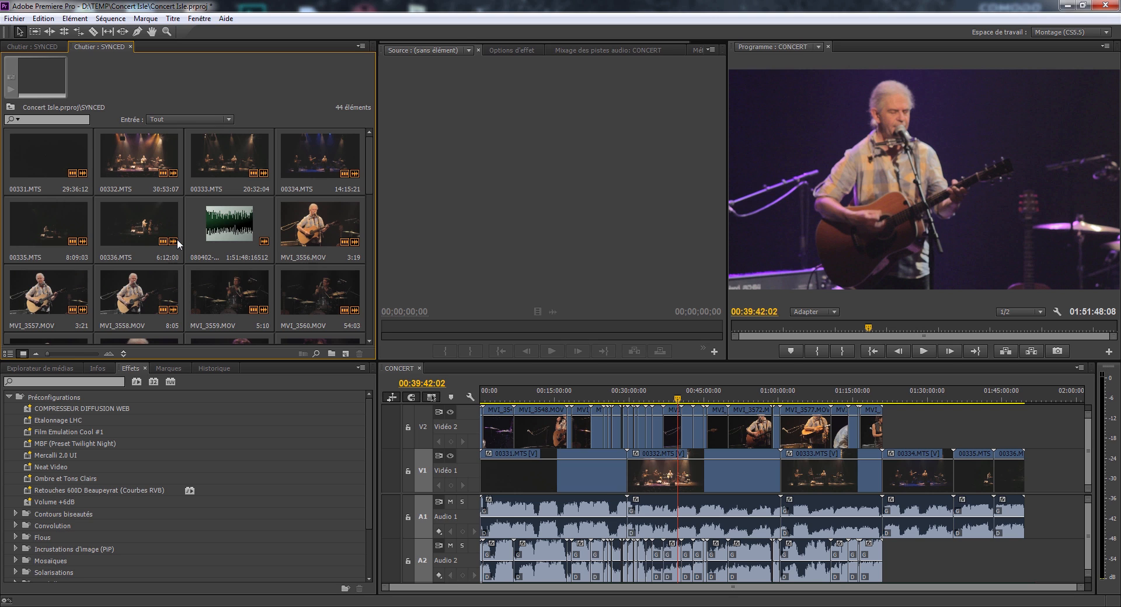
pyautogui.scroll(-5, 162, 235)
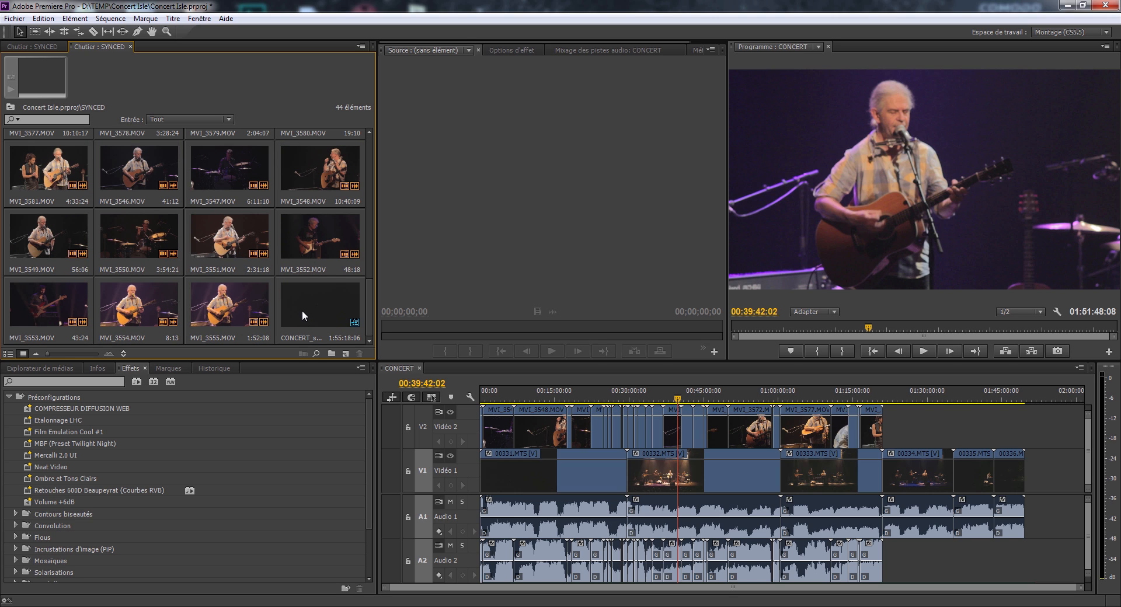
pyautogui.click(333, 327)
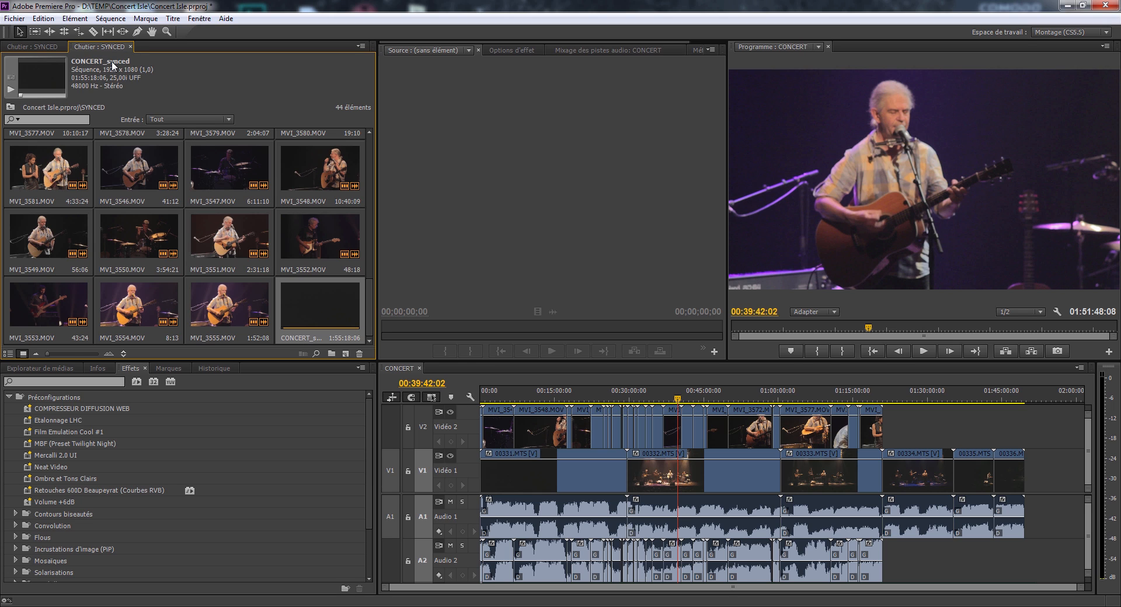
pyautogui.doubleClick(323, 304)
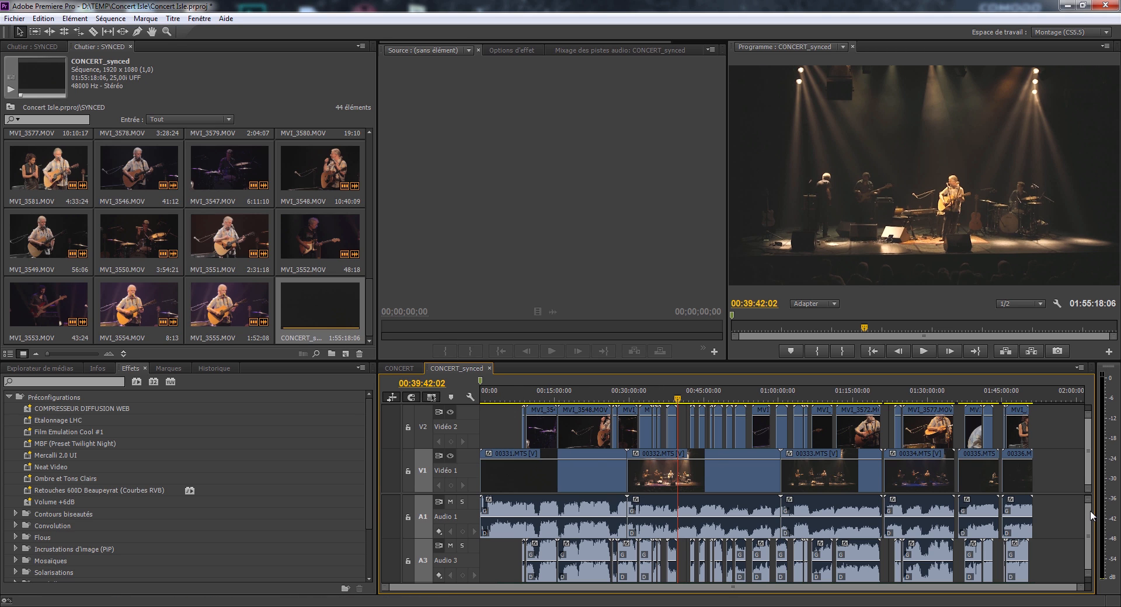
# Review the synced sequence's audio tracks and check the picture around 24 minutes.
pyautogui.moveTo(1093, 517)
pyautogui.mouseDown()
pyautogui.moveTo(1092, 530)
pyautogui.moveTo(1092, 498)
pyautogui.moveTo(1090, 518)
pyautogui.mouseUp()
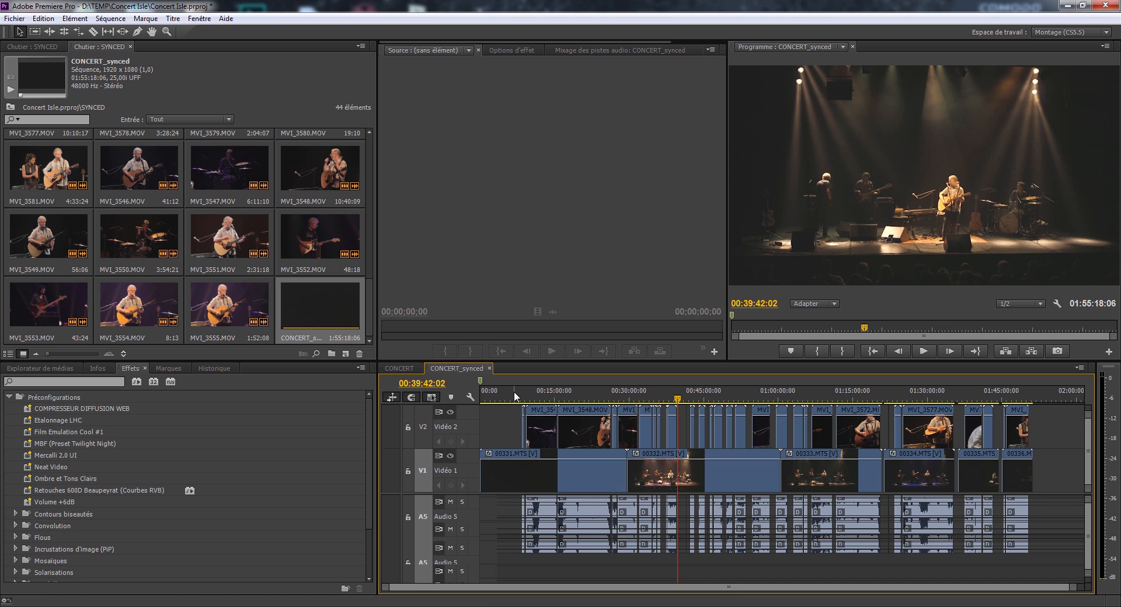
pyautogui.moveTo(510, 399); pyautogui.dragTo(600, 402)
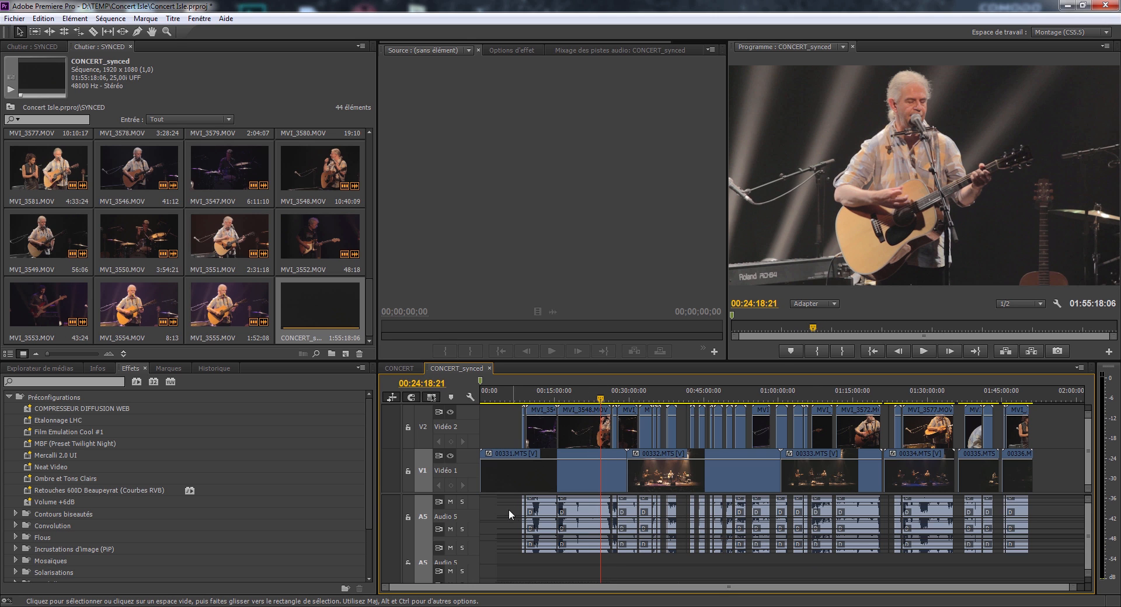
pyautogui.moveTo(509, 515); pyautogui.dragTo(466, 499)
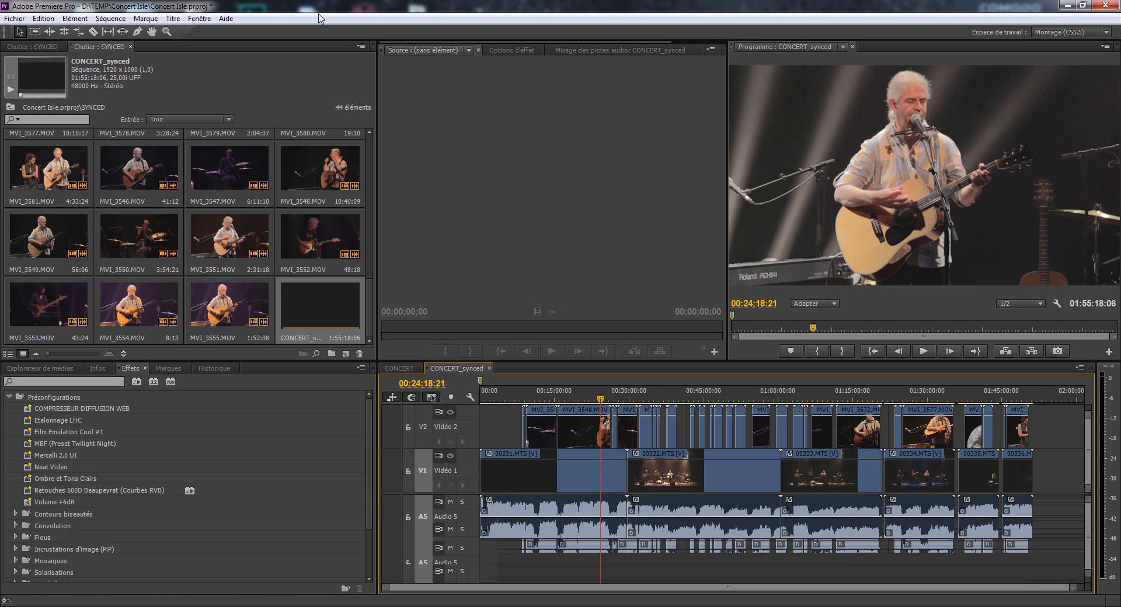
# Export the CONCERT_synced sequence as a Final Cut Pro XML file named CONCERT_synced 2.0.xml in the Concert Isle folder.
pyautogui.click(13, 19)
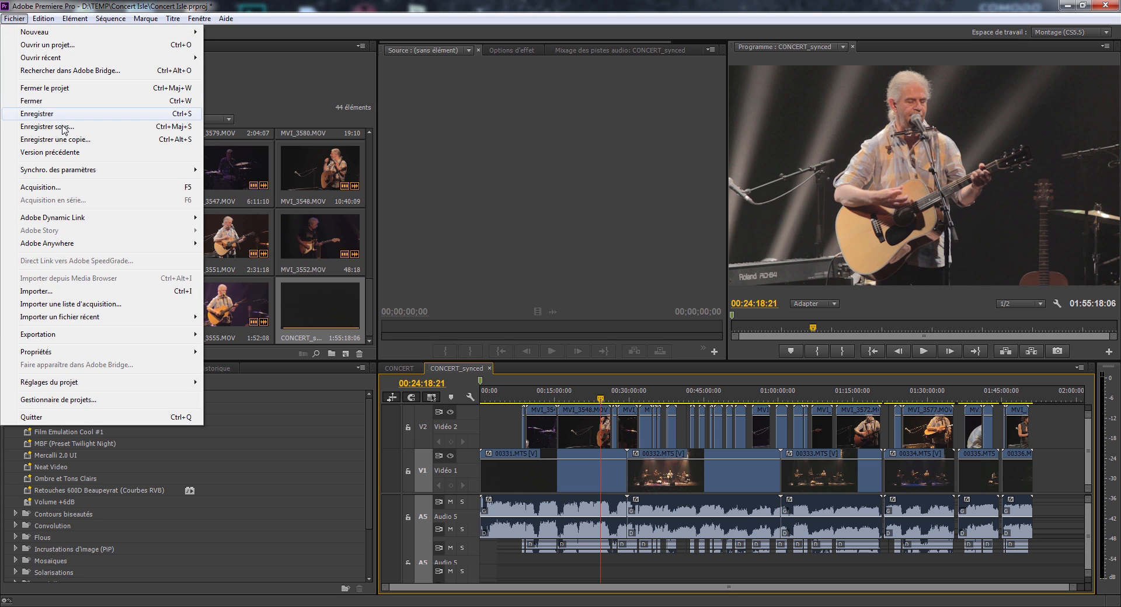
pyautogui.moveTo(82, 334)
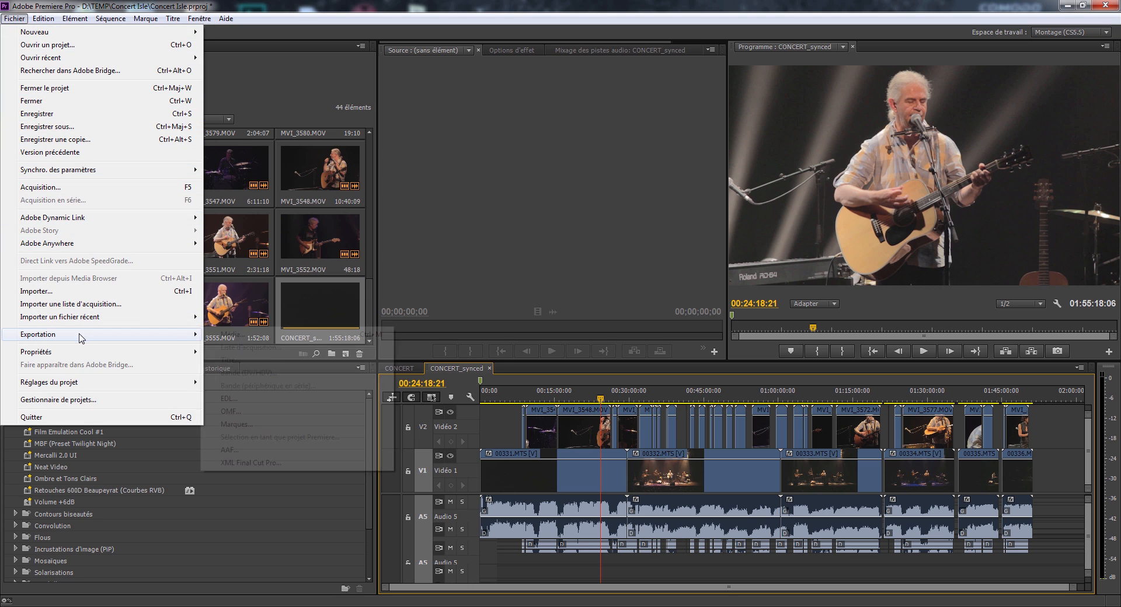
pyautogui.click(231, 463)
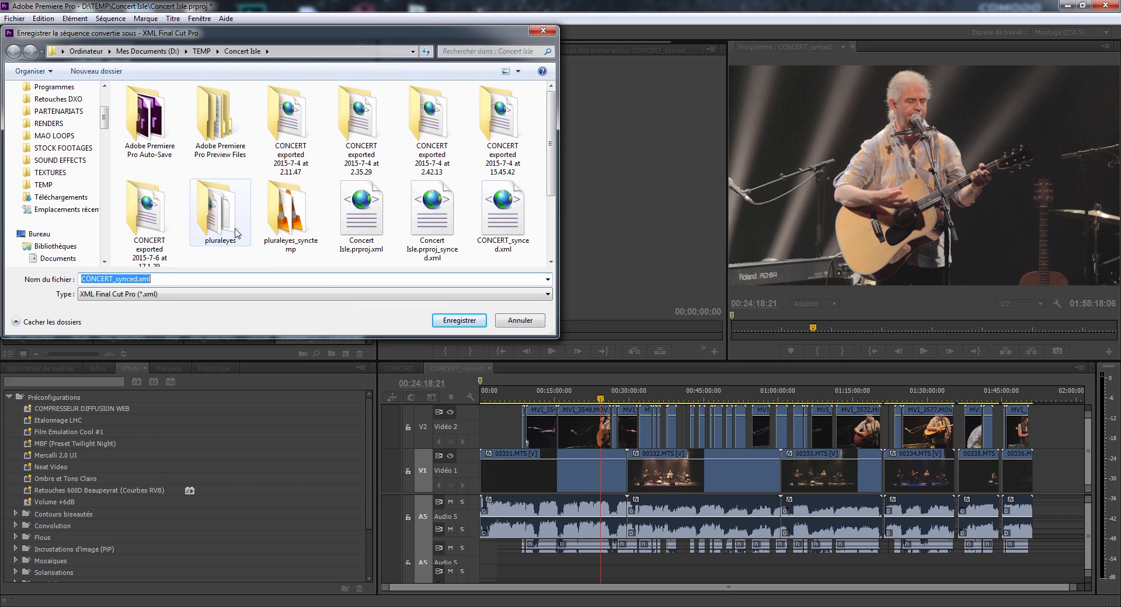
pyautogui.click(133, 279)
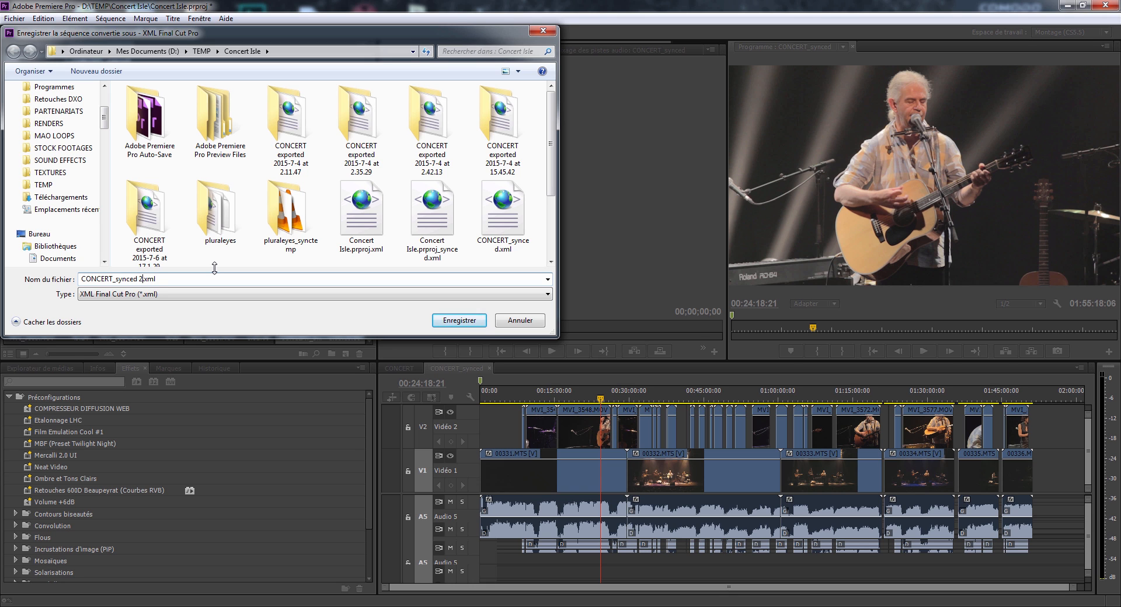
pyautogui.write('2.0.')
pyautogui.click(451, 320)
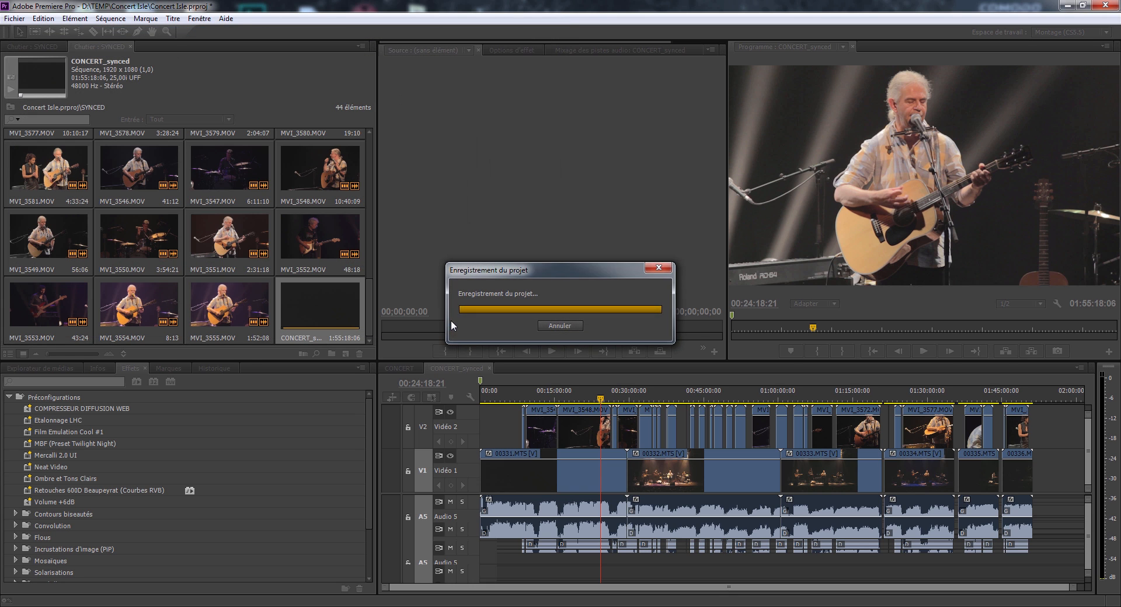
# Close the Concert Isle project, saving its changes.
pyautogui.click(14, 18)
pyautogui.click(88, 88)
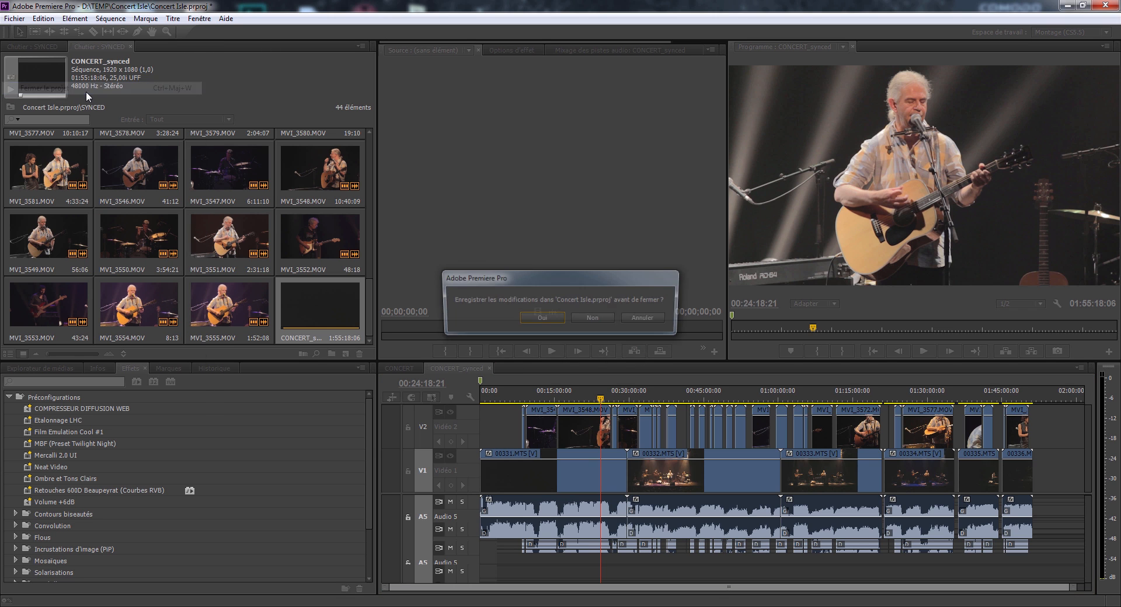
pyautogui.click(551, 319)
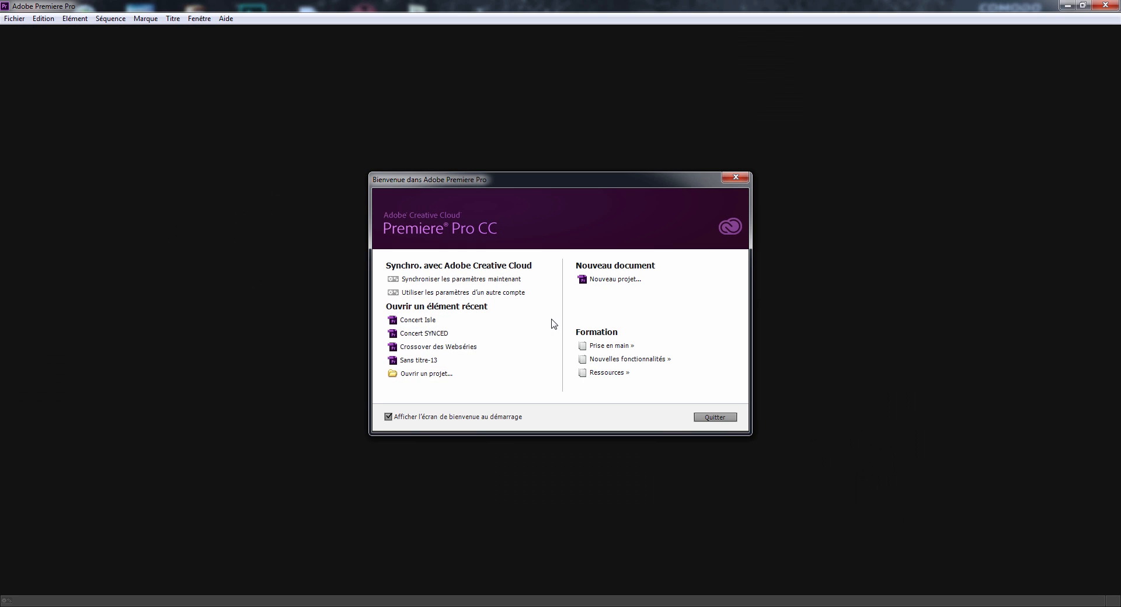
# Create a new project named TUTORIEL in D:\TEMP\Concert Isle with the default settings.
pyautogui.click(609, 279)
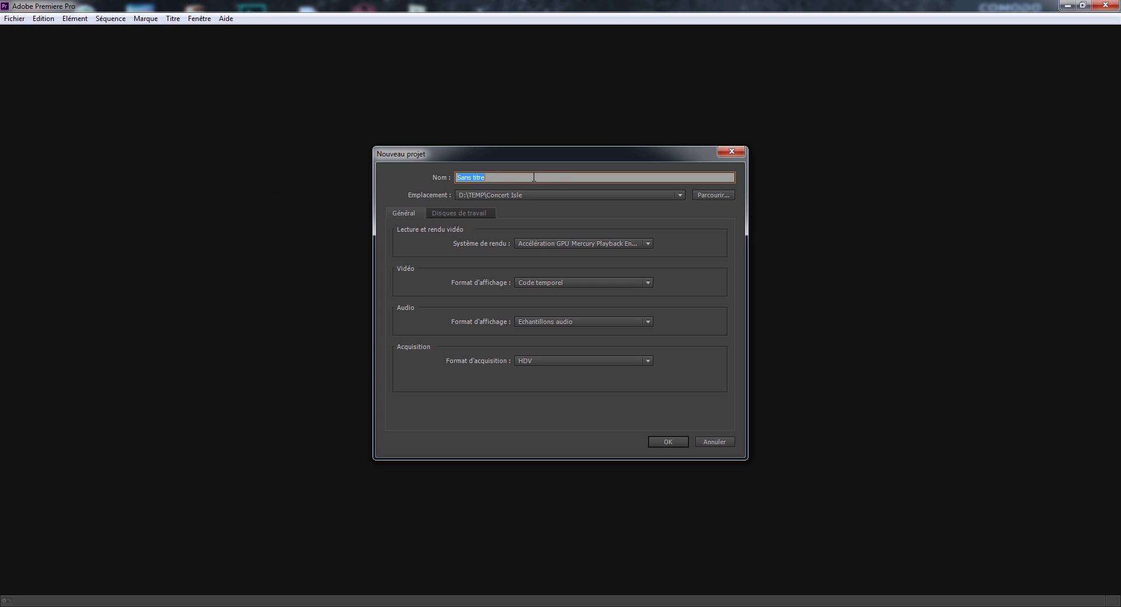
pyautogui.write('TUTORIEL')
pyautogui.press('Return')
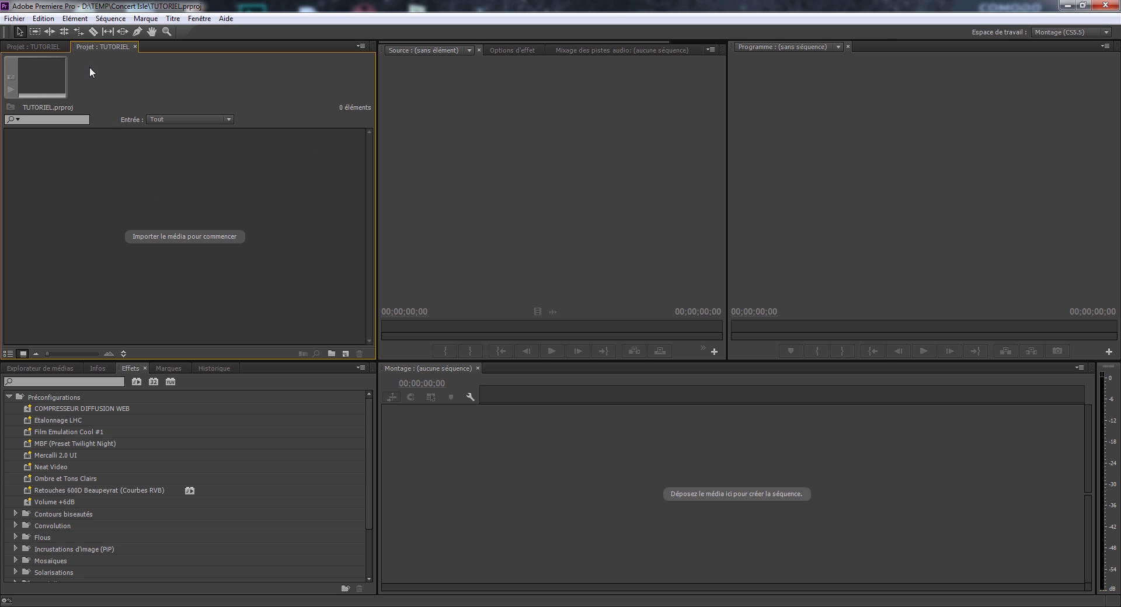
# Import CONCERT_synced 2.0.xml from the Concert Isle folder into the TUTORIEL project.
pyautogui.click(14, 18)
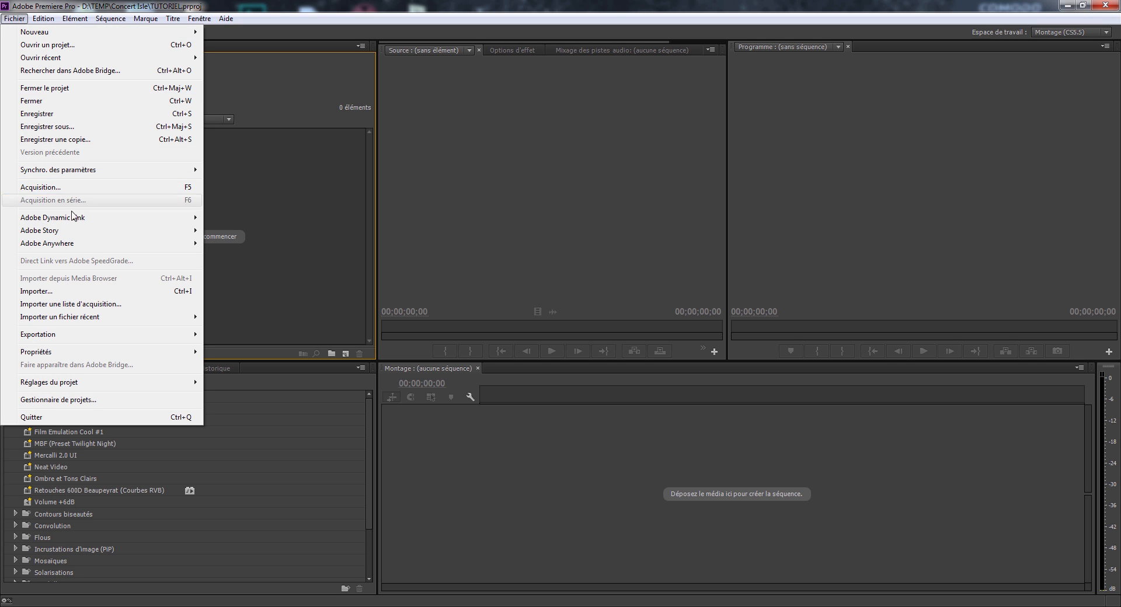
pyautogui.click(70, 295)
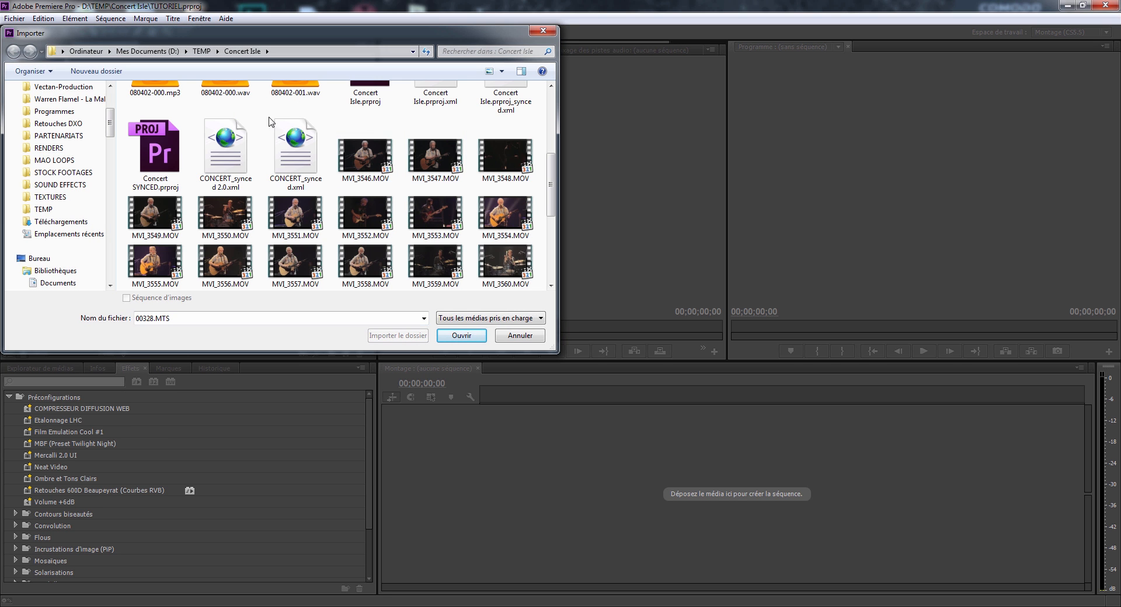
pyautogui.click(225, 166)
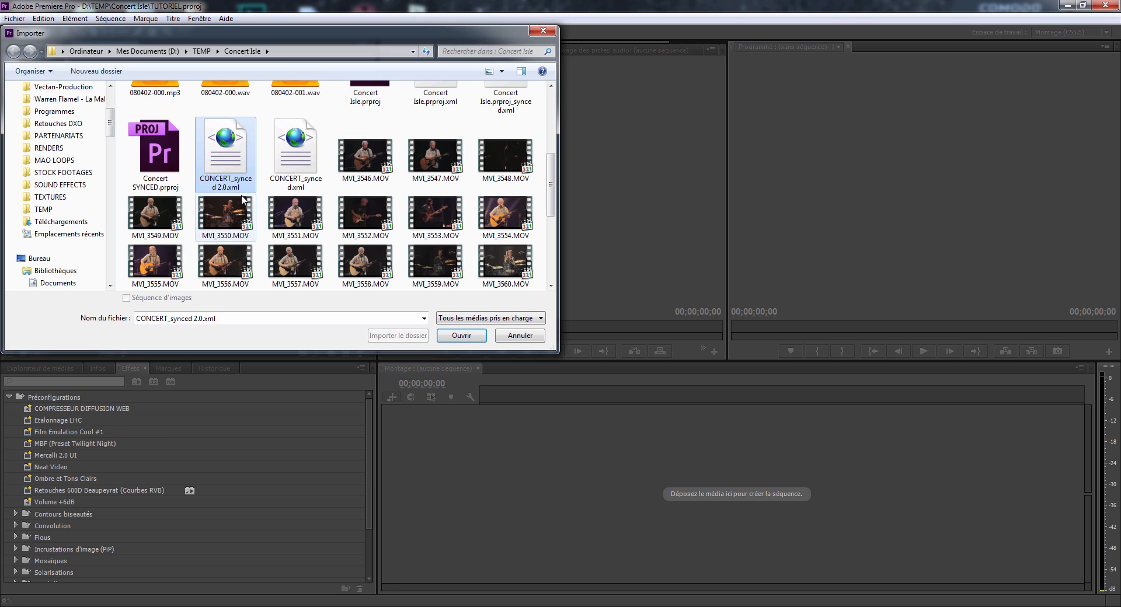
pyautogui.click(463, 335)
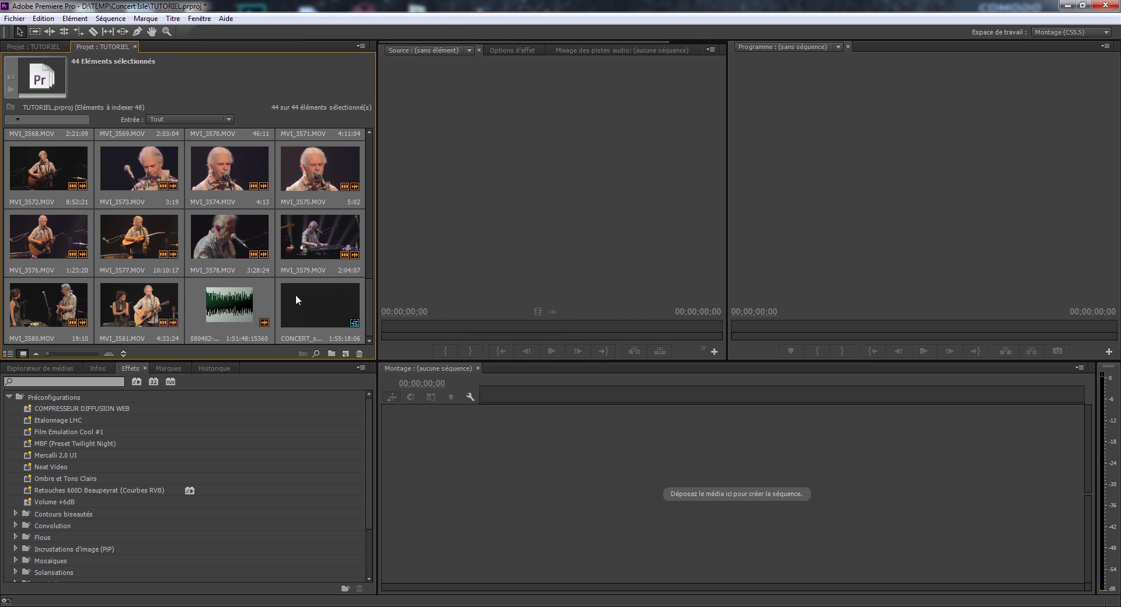
# Open the imported CONCERT_synced sequence in the timeline and scrub through its opening minutes.
pyautogui.doubleClick(310, 302)
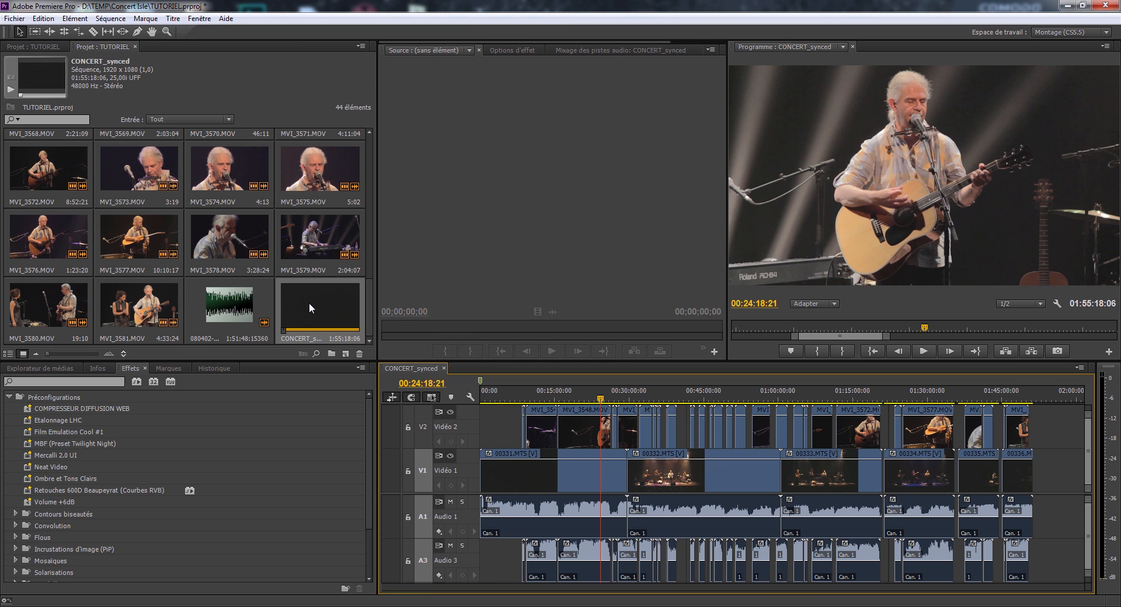
pyautogui.moveTo(510, 399)
pyautogui.mouseDown()
pyautogui.moveTo(490, 398)
pyautogui.moveTo(517, 399)
pyautogui.moveTo(505, 399)
pyautogui.mouseUp()
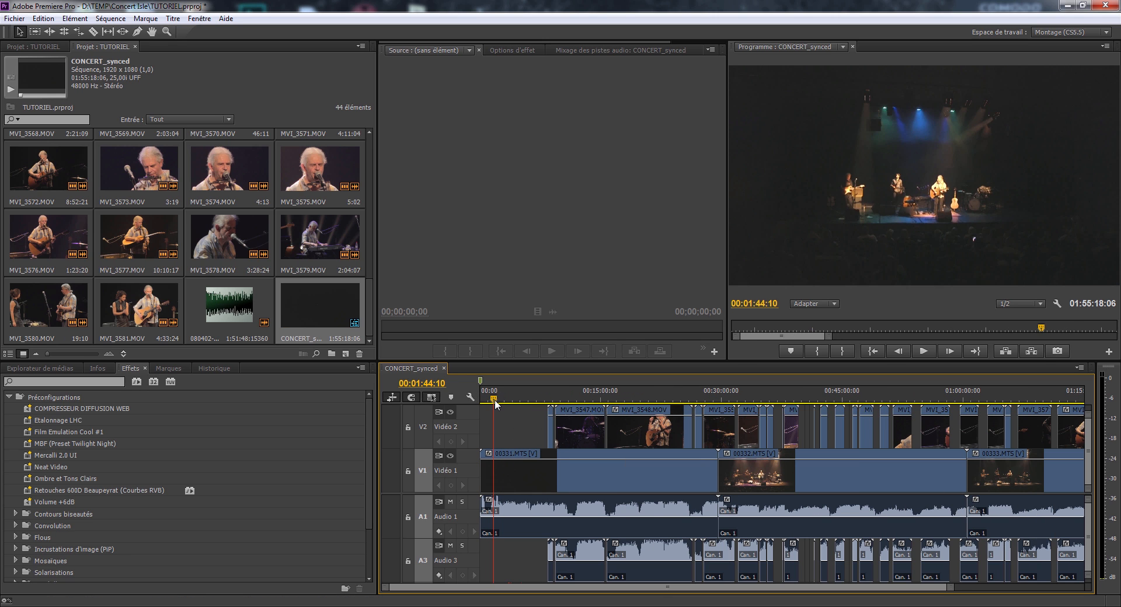
pyautogui.moveTo(494, 399); pyautogui.dragTo(506, 400)
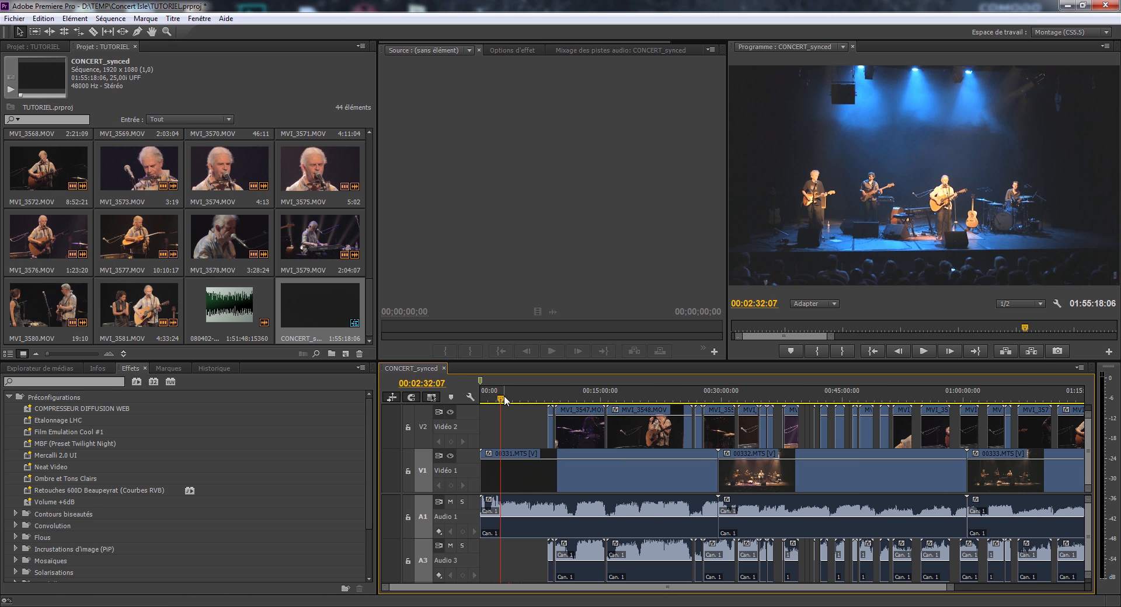